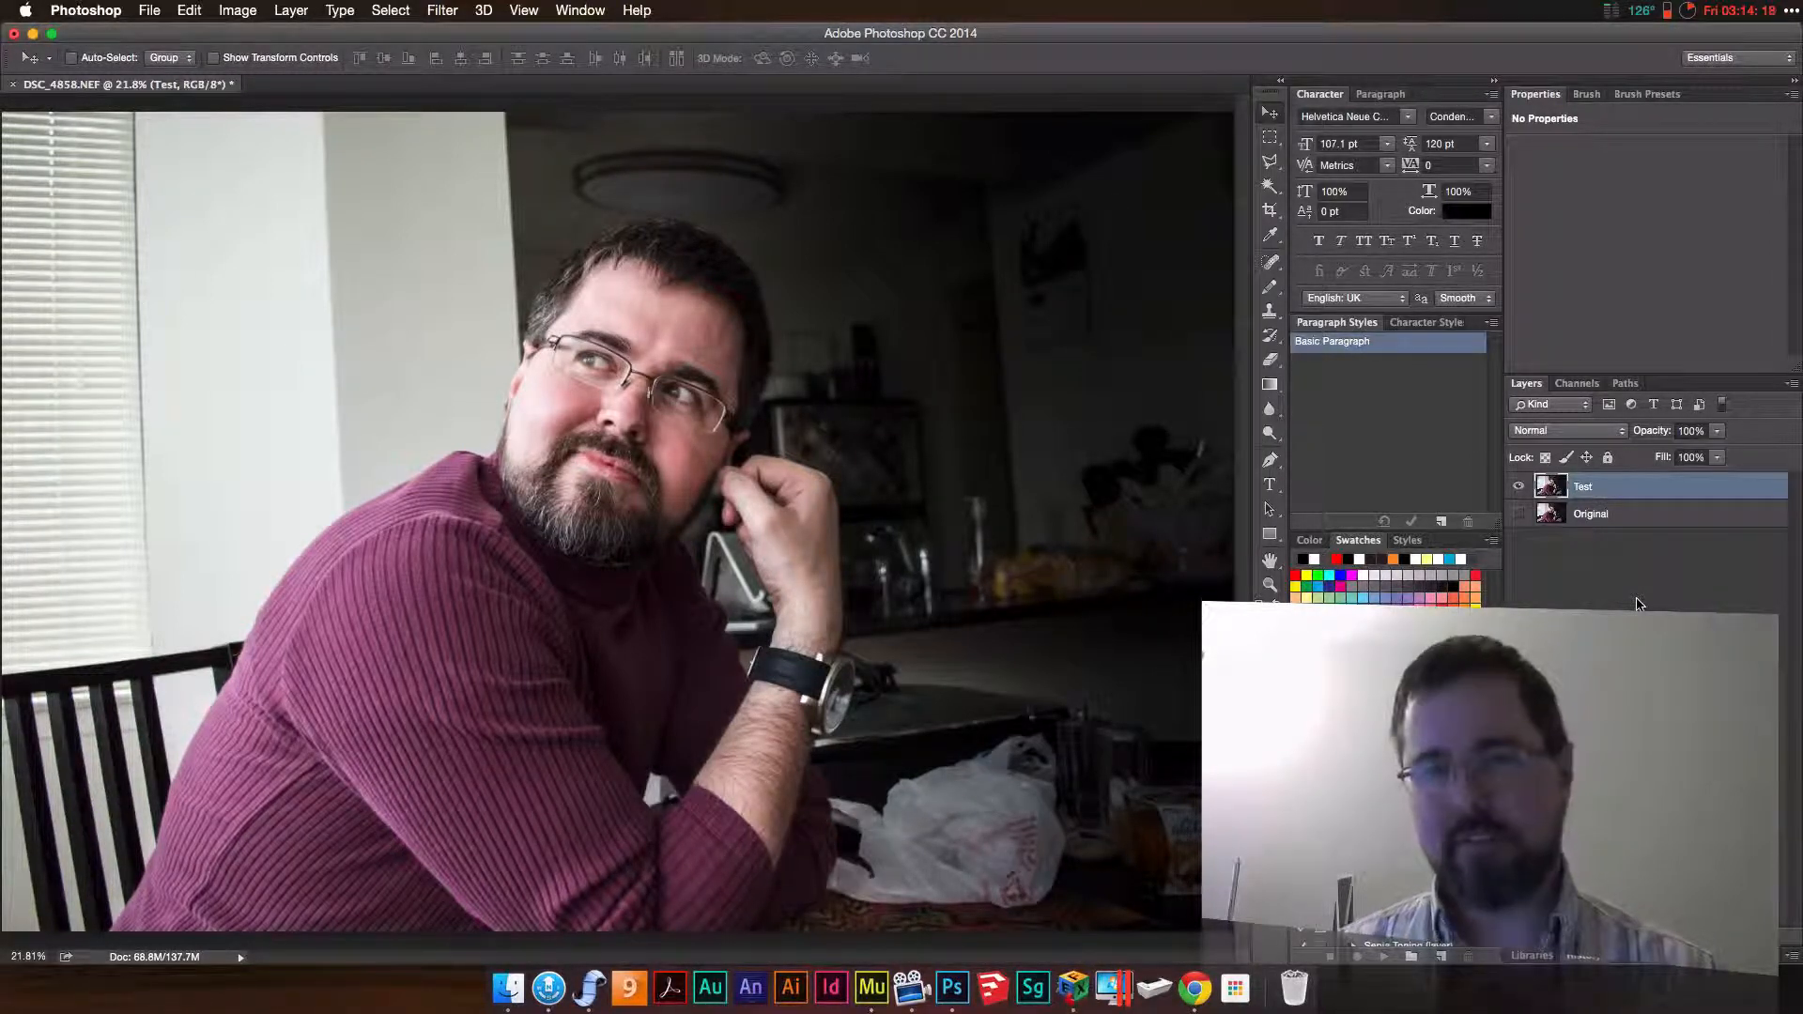
# - Apply a Hue/Saturation adjustment directly to the Test layer with Hue +40, Saturation -31 and raised Lightness
pyautogui.click(1518, 487)
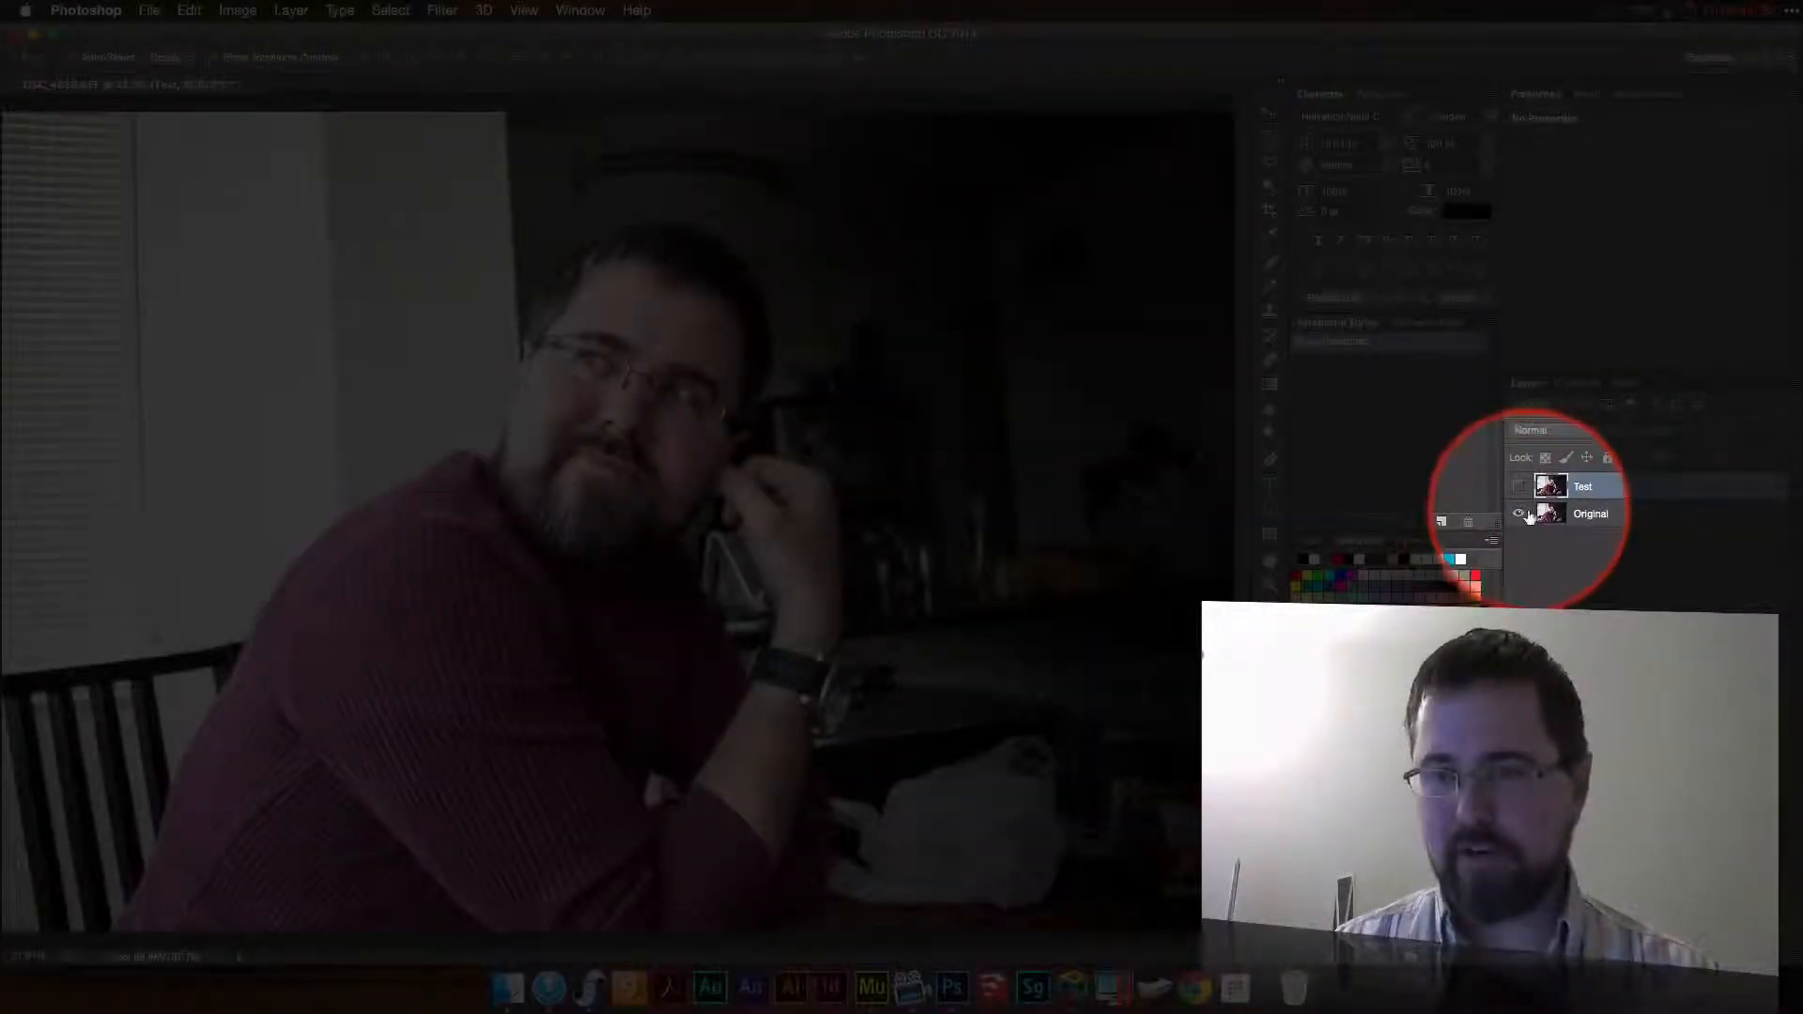
pyautogui.click(1518, 514)
pyautogui.click(1522, 487)
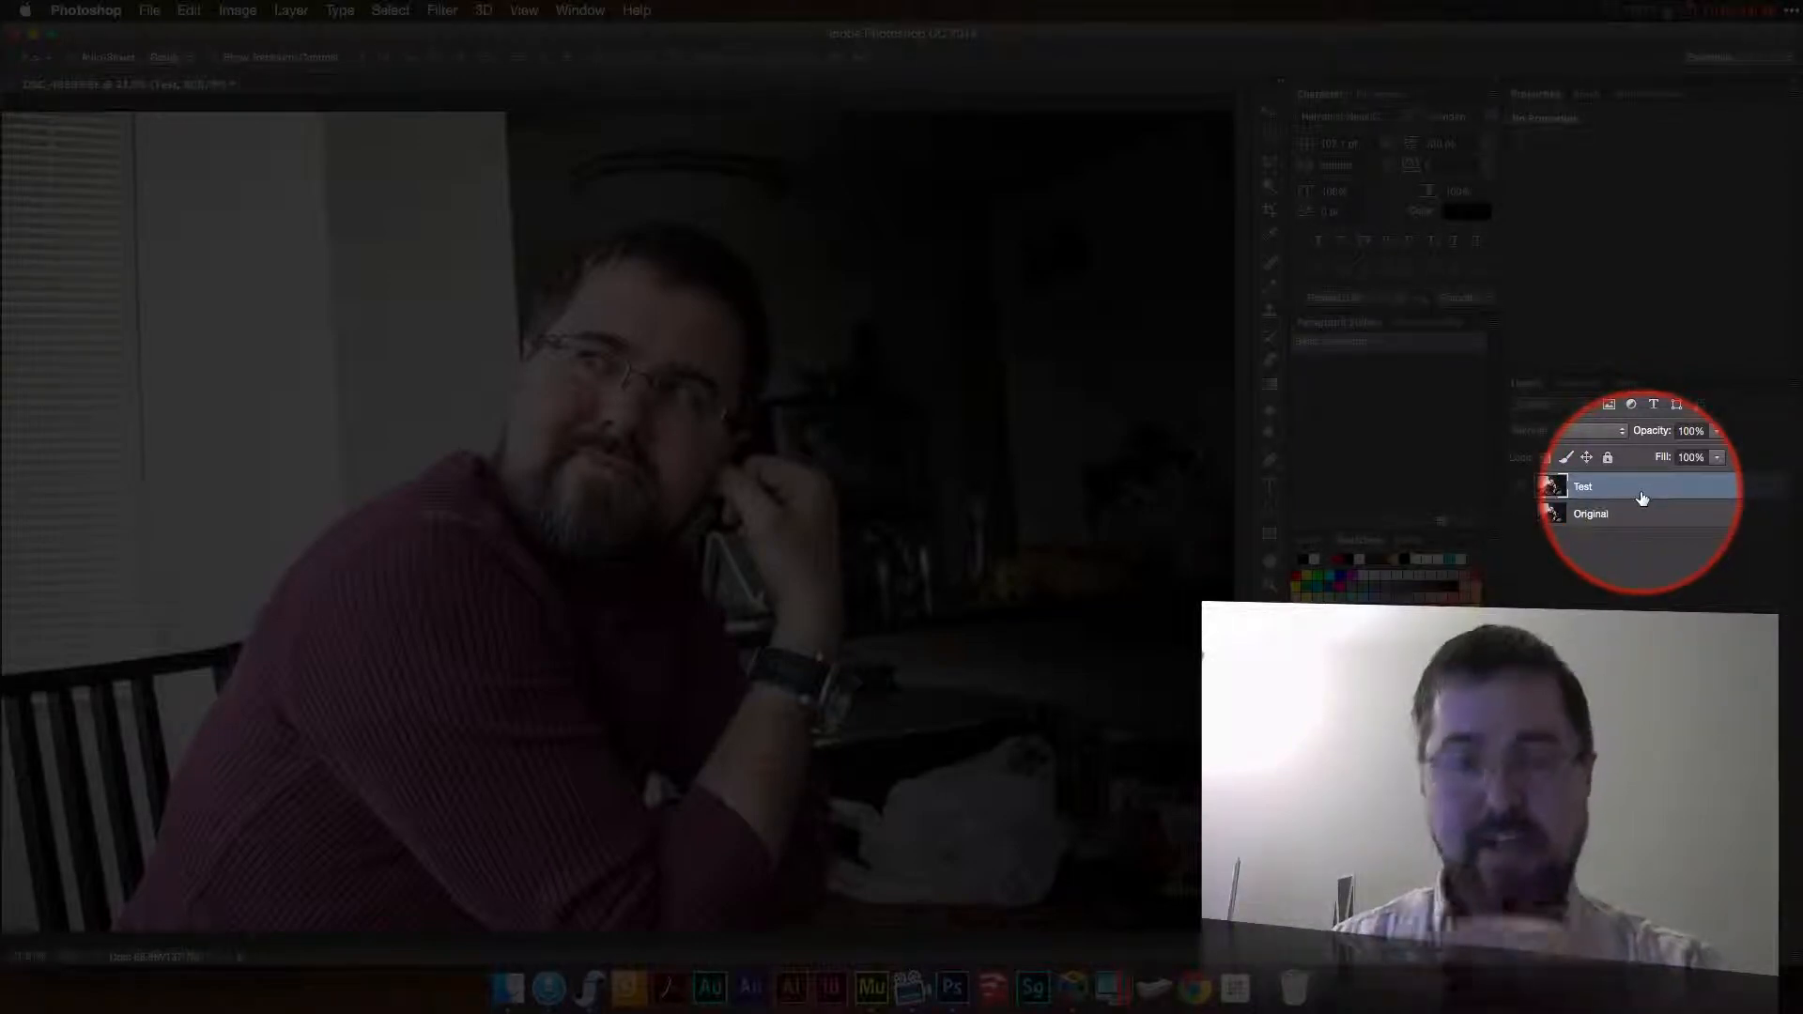
pyautogui.click(291, 10)
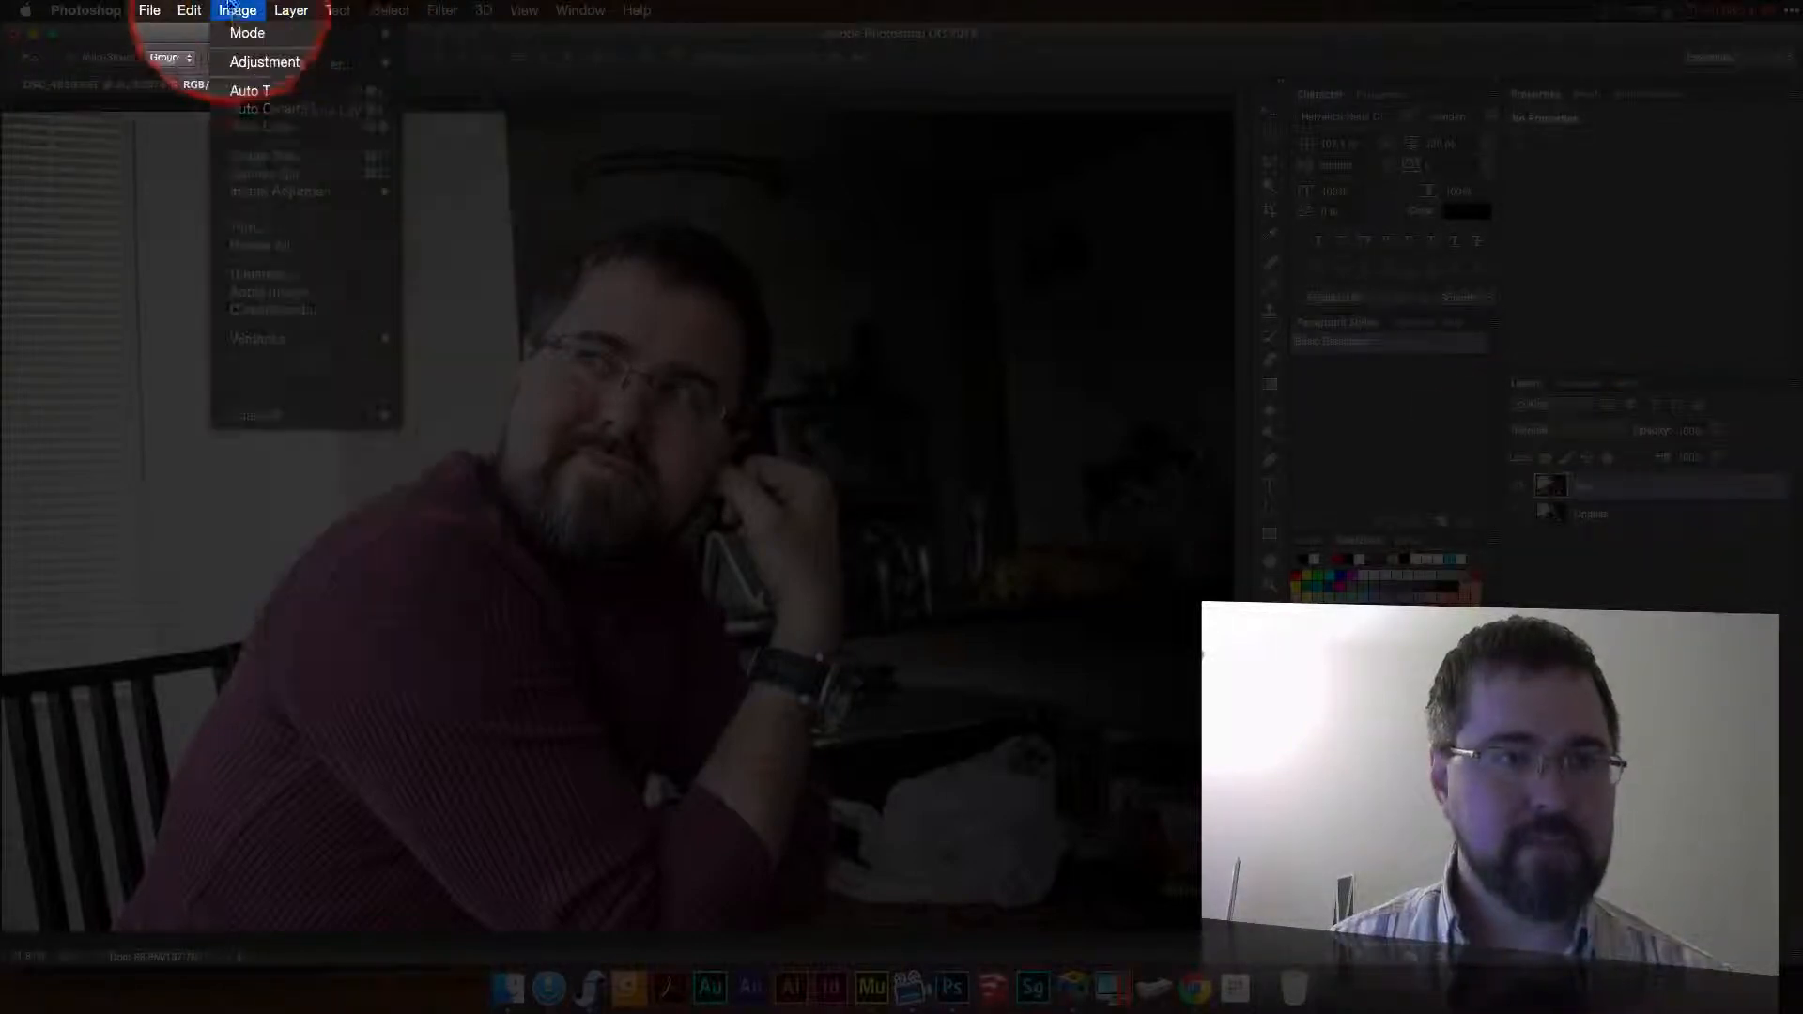
pyautogui.moveTo(246, 63)
pyautogui.click(757, 400)
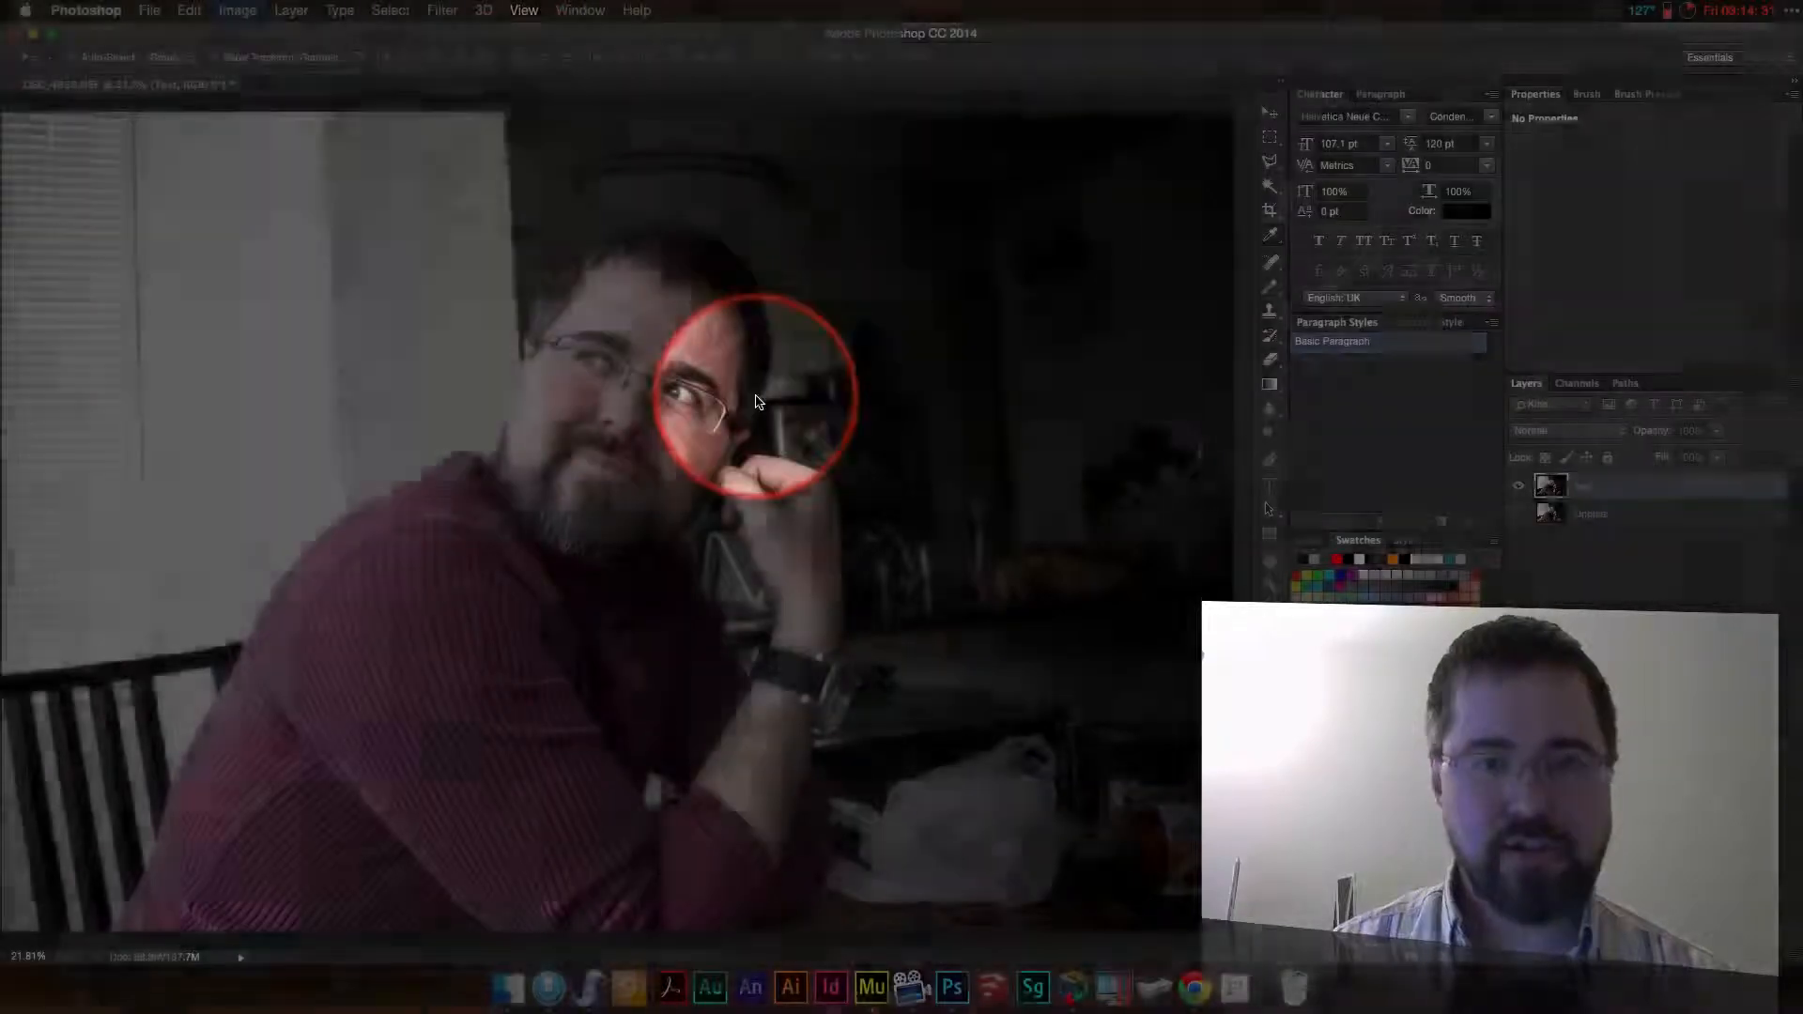
pyautogui.moveTo(870, 437); pyautogui.dragTo(892, 537)
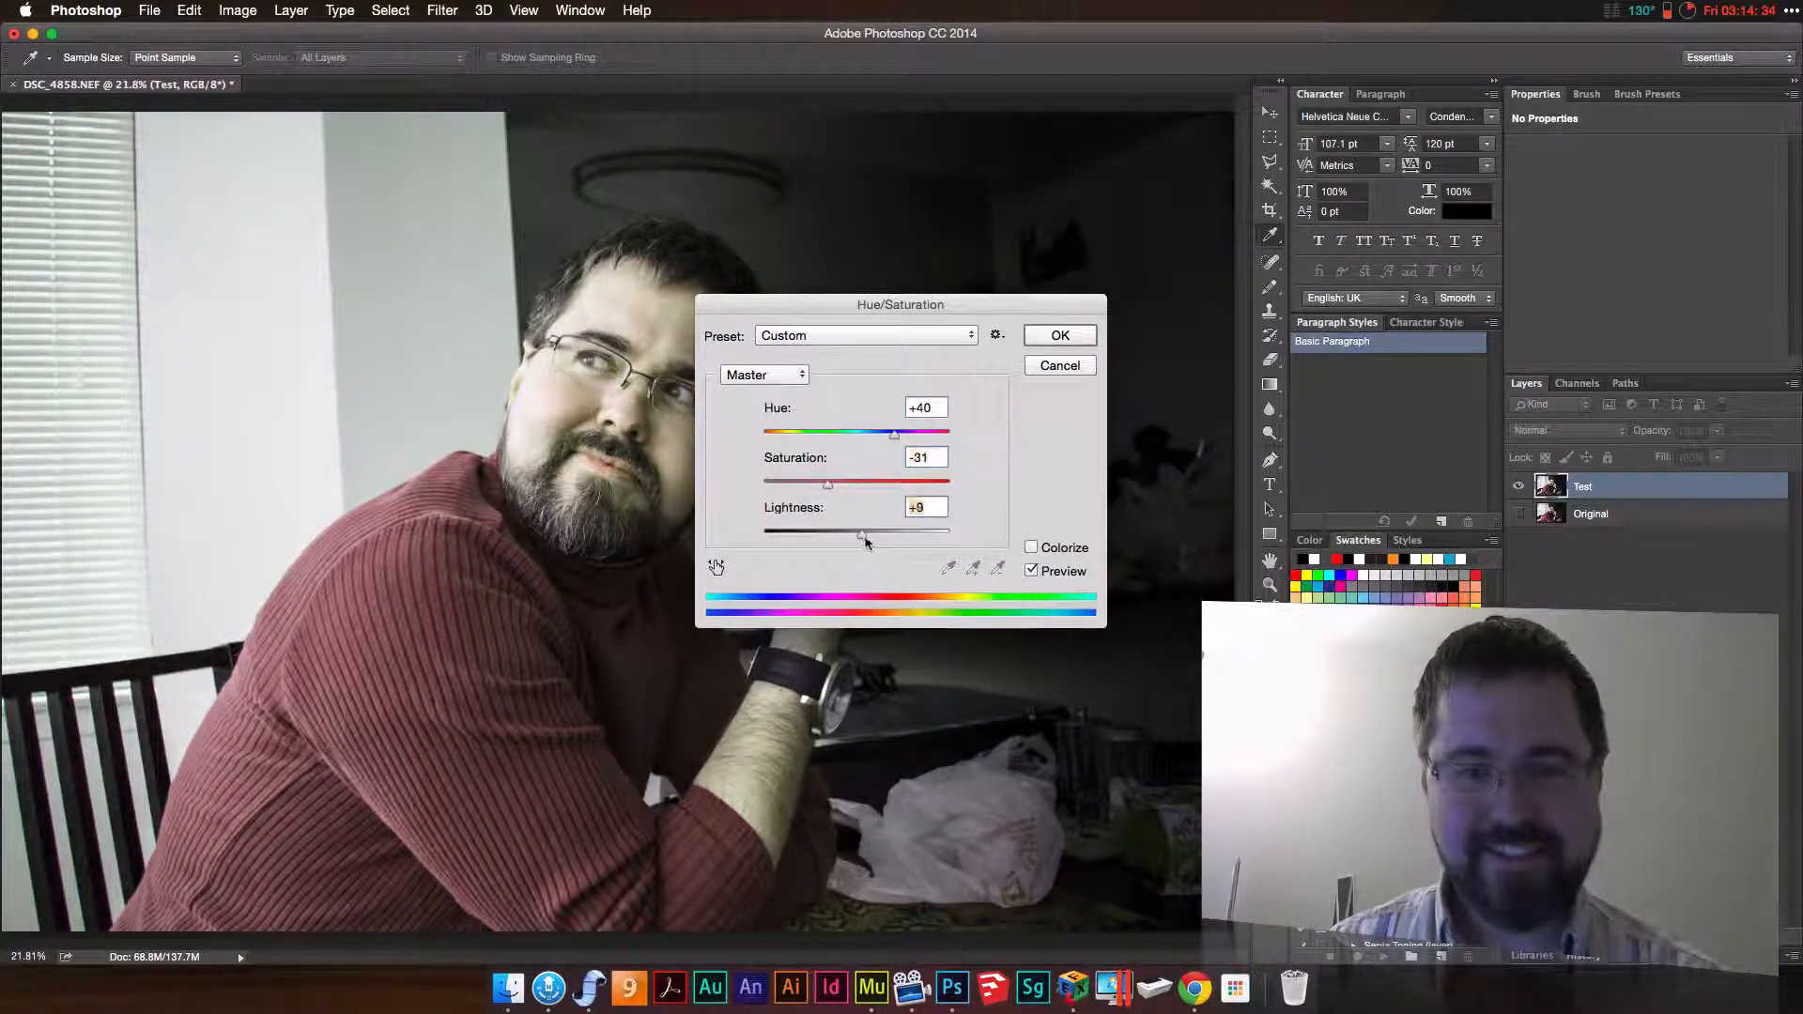
pyautogui.click(1068, 334)
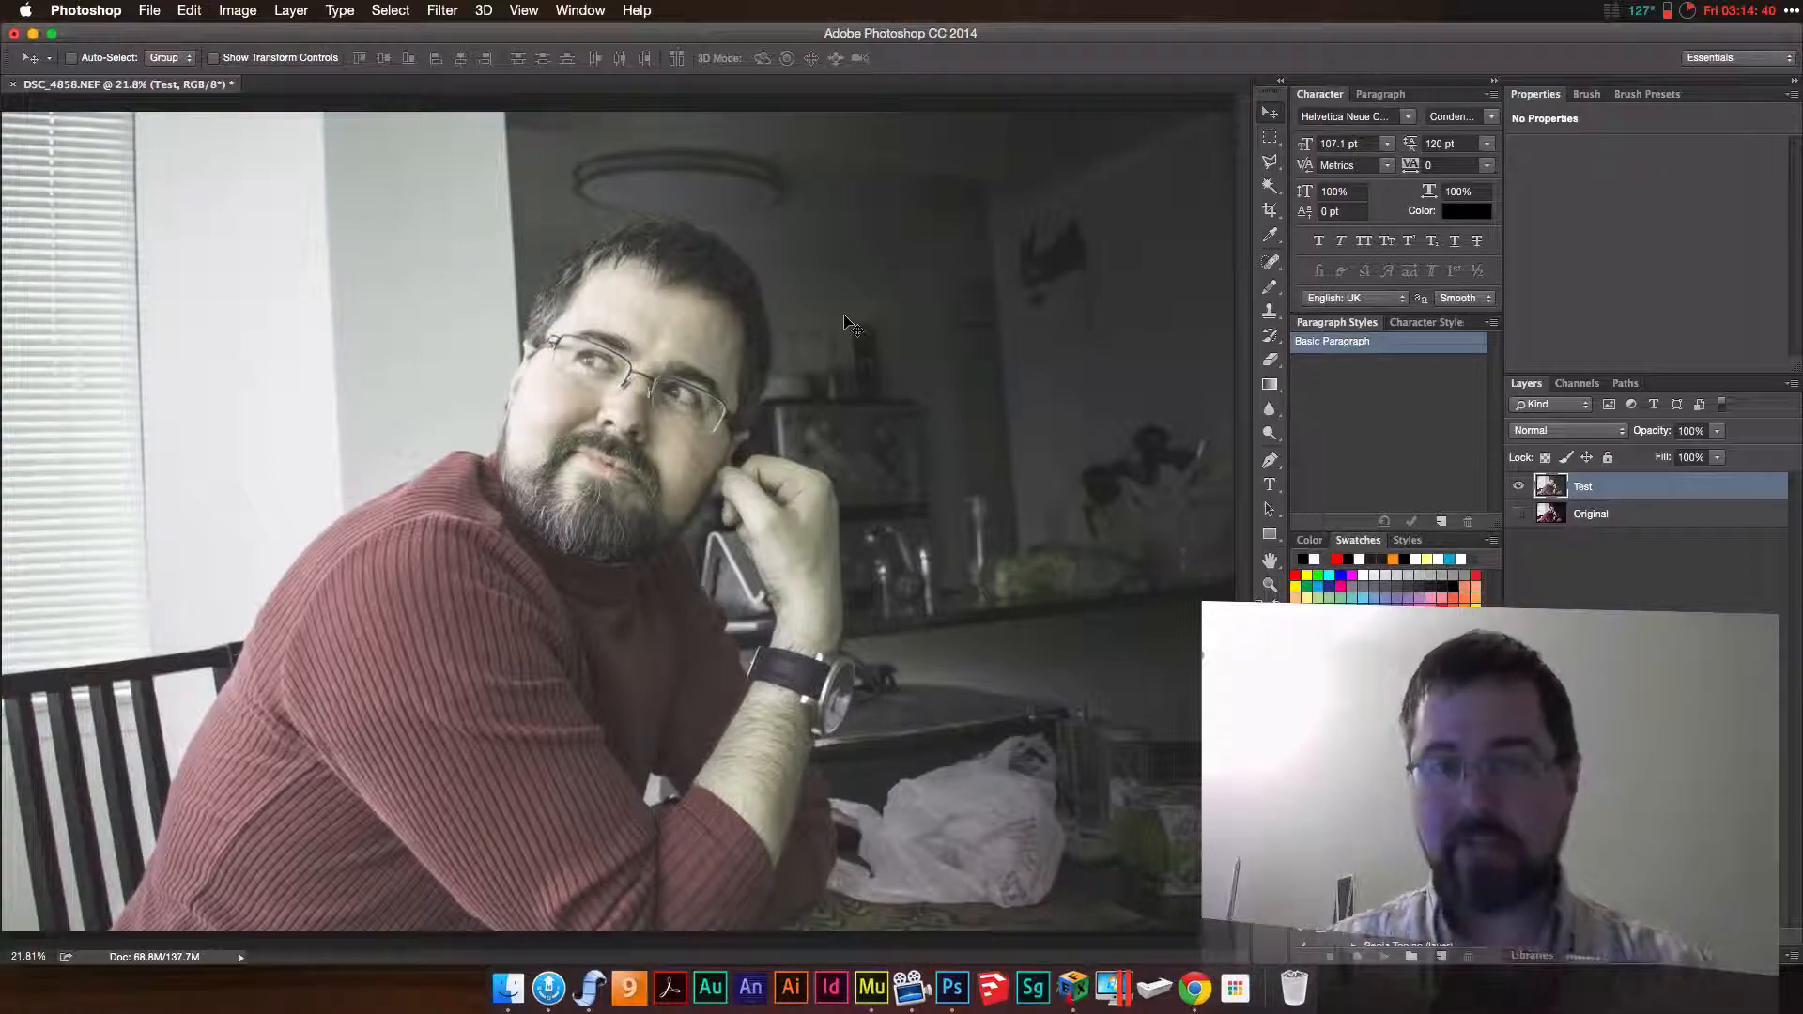
# - Apply a Levels adjustment directly to the Test layer with a black input of 45 and a midtone of 1.59
pyautogui.click(238, 10)
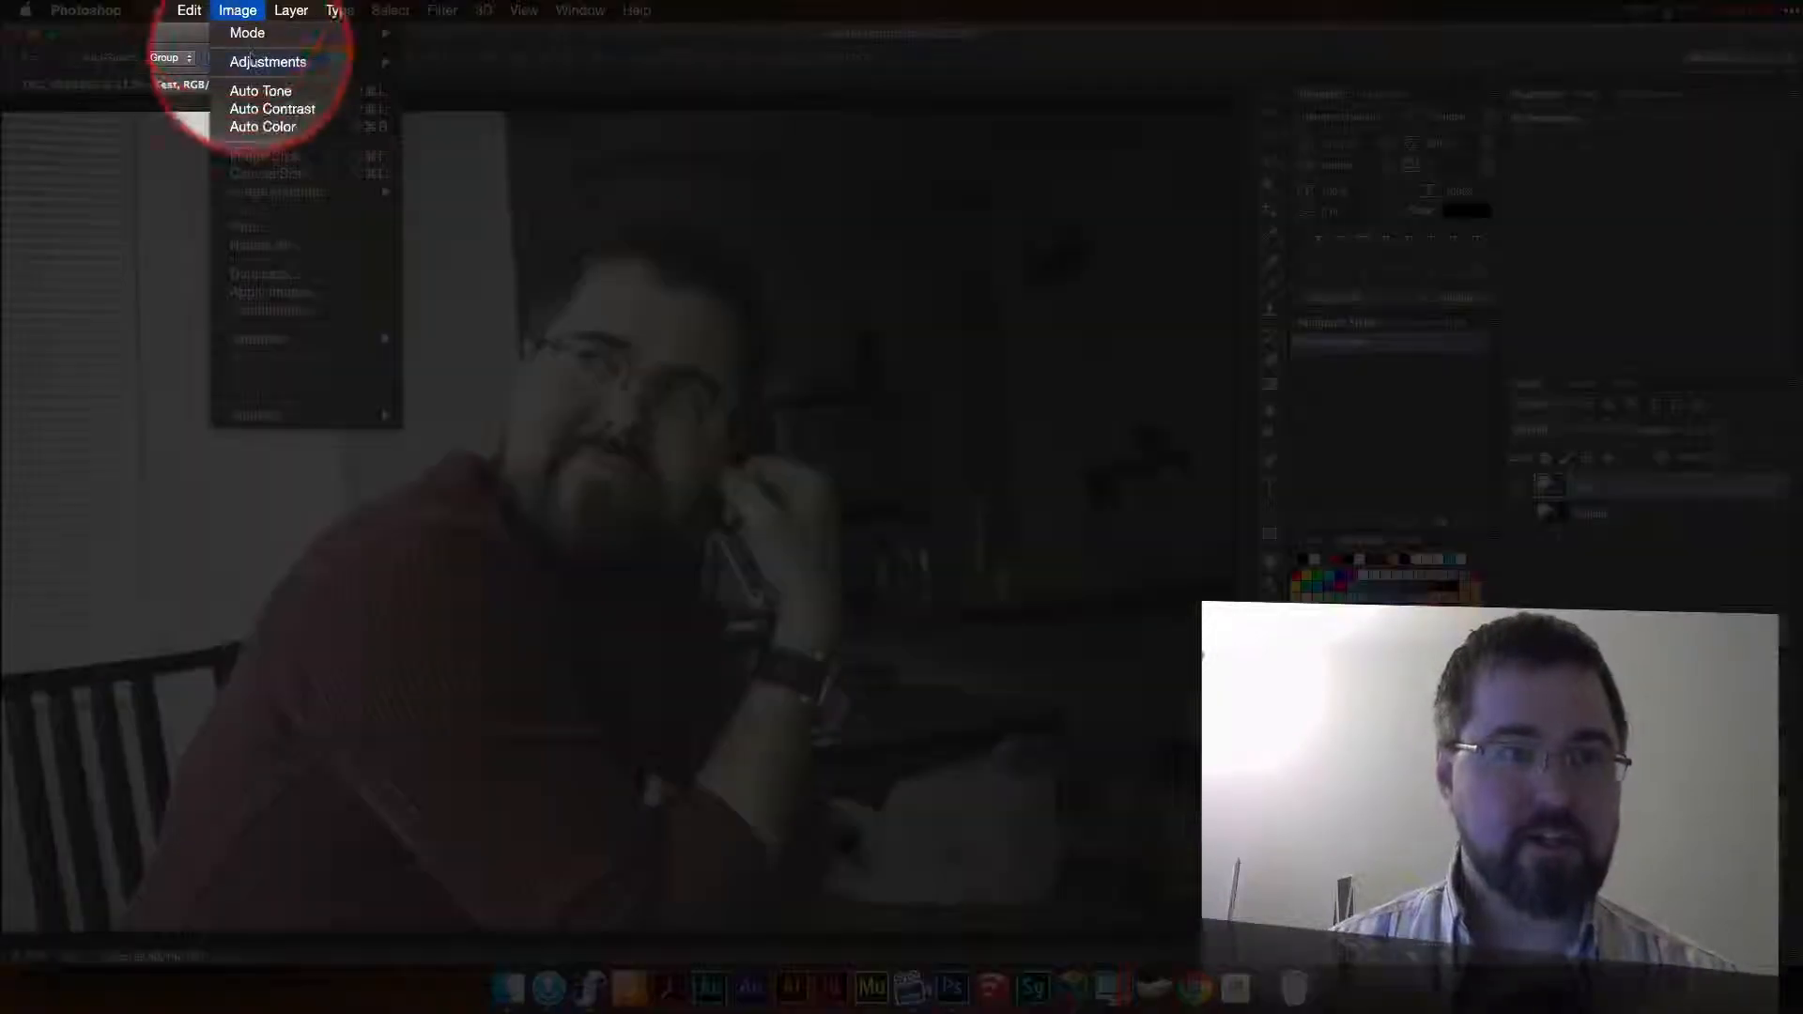
pyautogui.moveTo(268, 62)
pyautogui.click(446, 79)
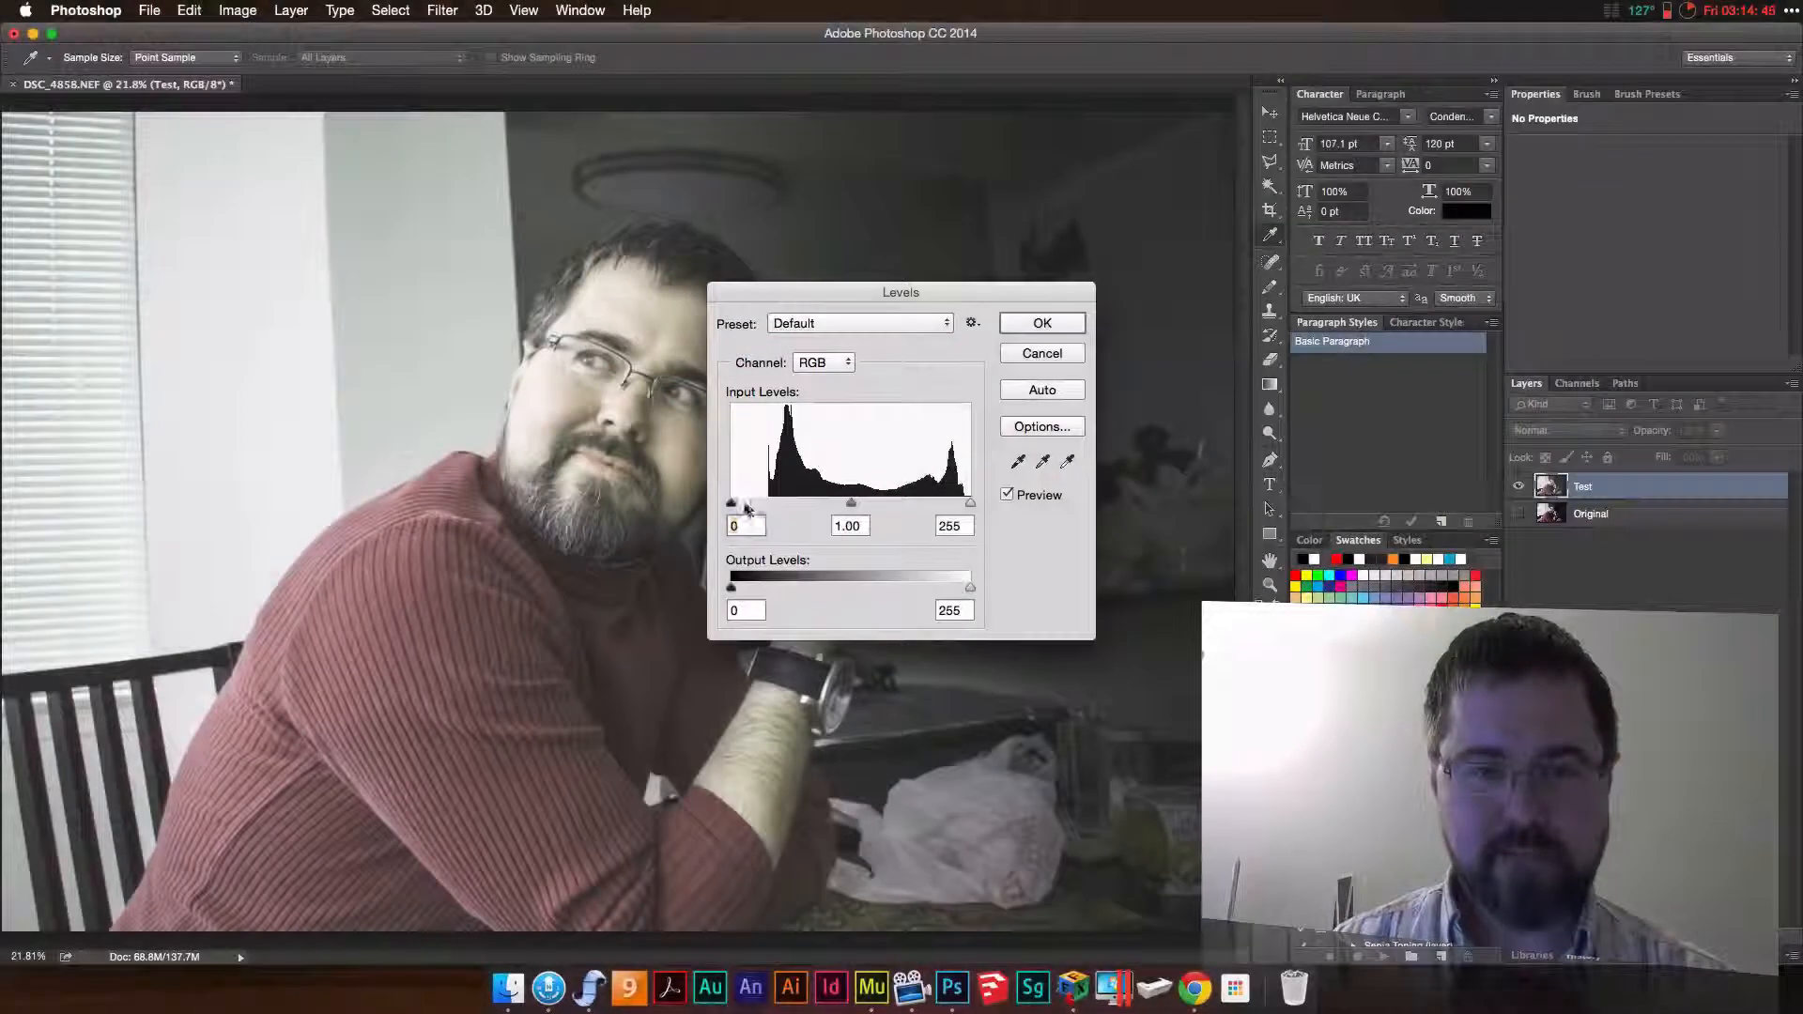
pyautogui.moveTo(731, 503); pyautogui.dragTo(967, 505)
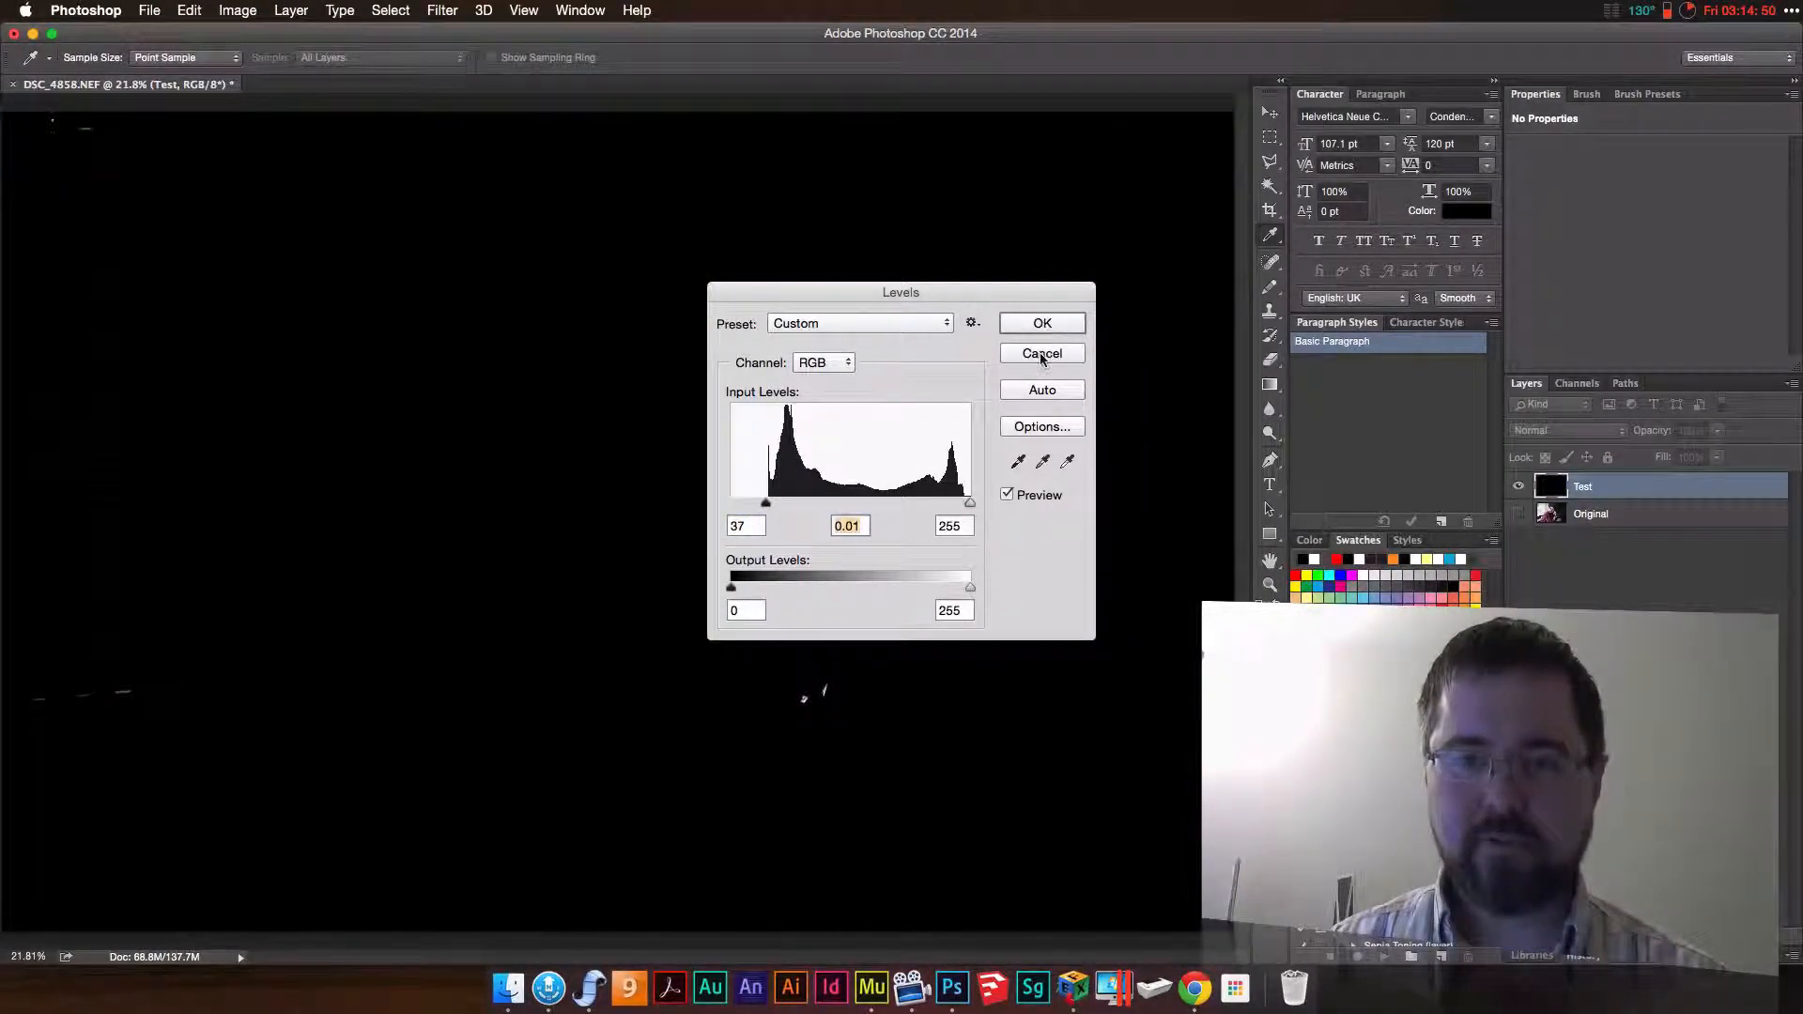
pyautogui.keyDown('alt'); pyautogui.click(1040, 354); pyautogui.keyUp('alt')
pyautogui.moveTo(731, 503); pyautogui.dragTo(845, 507)
pyautogui.click(1042, 323)
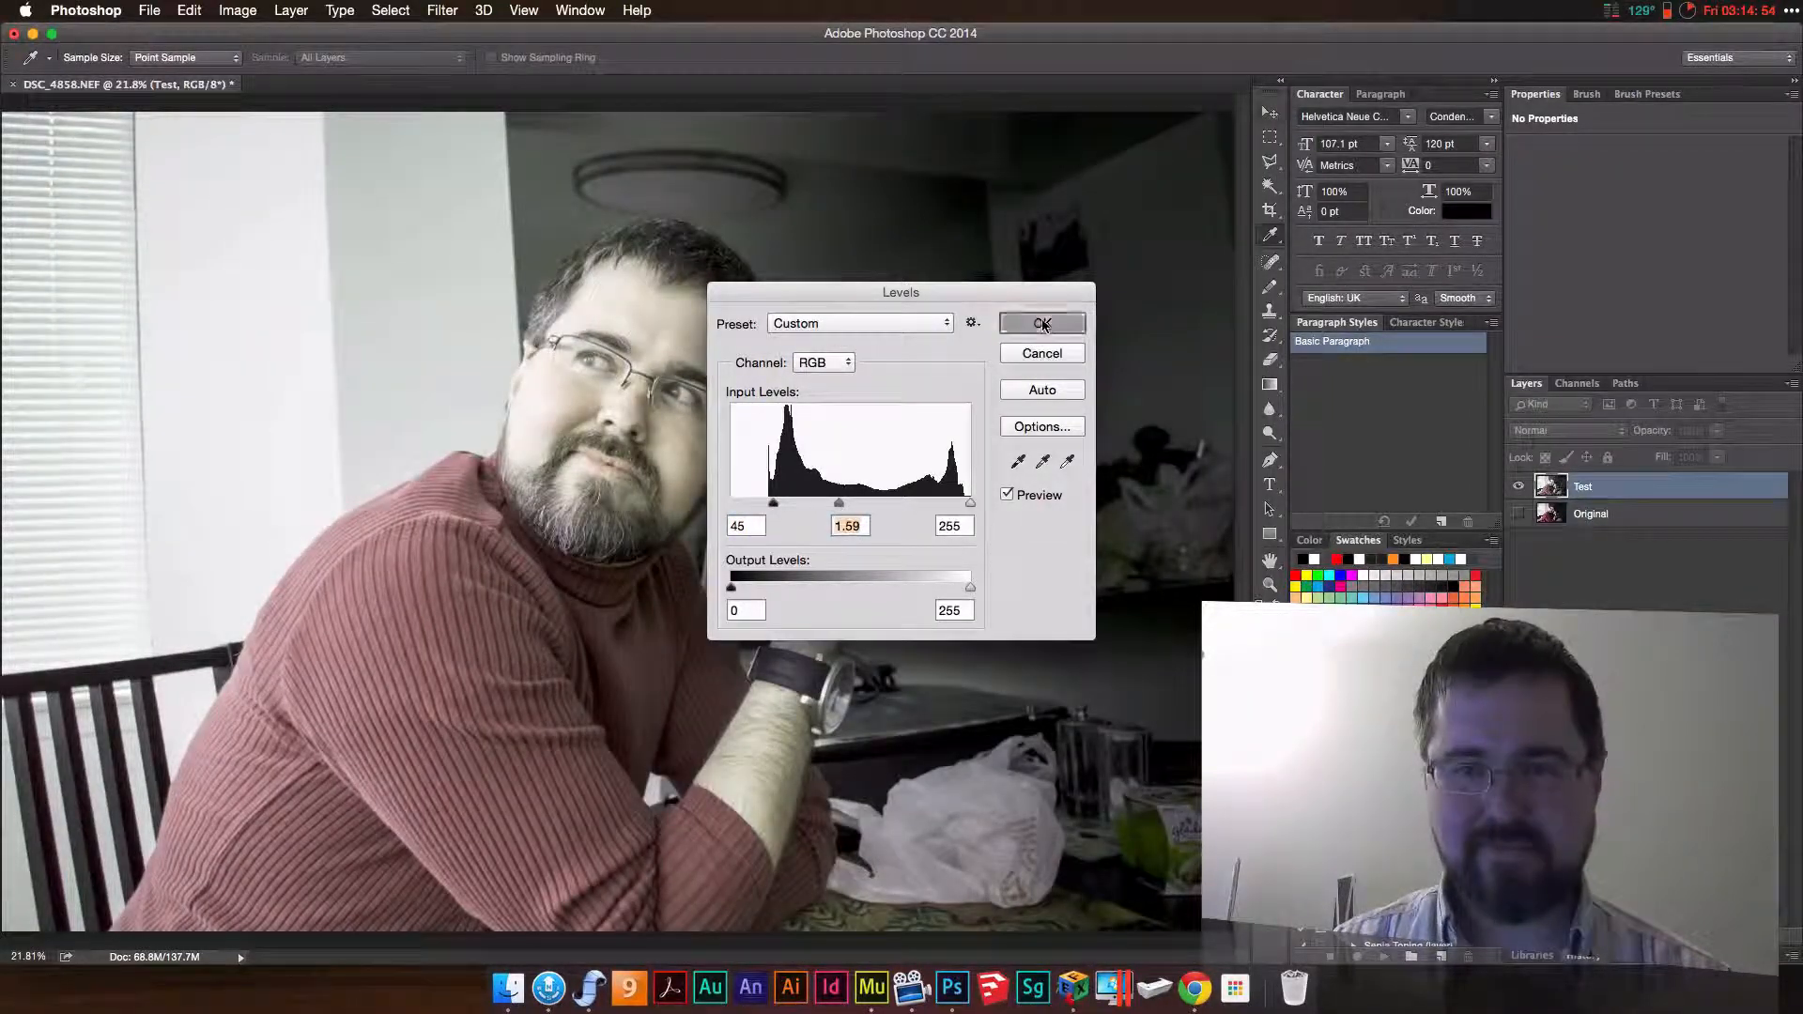
pyautogui.press('v')
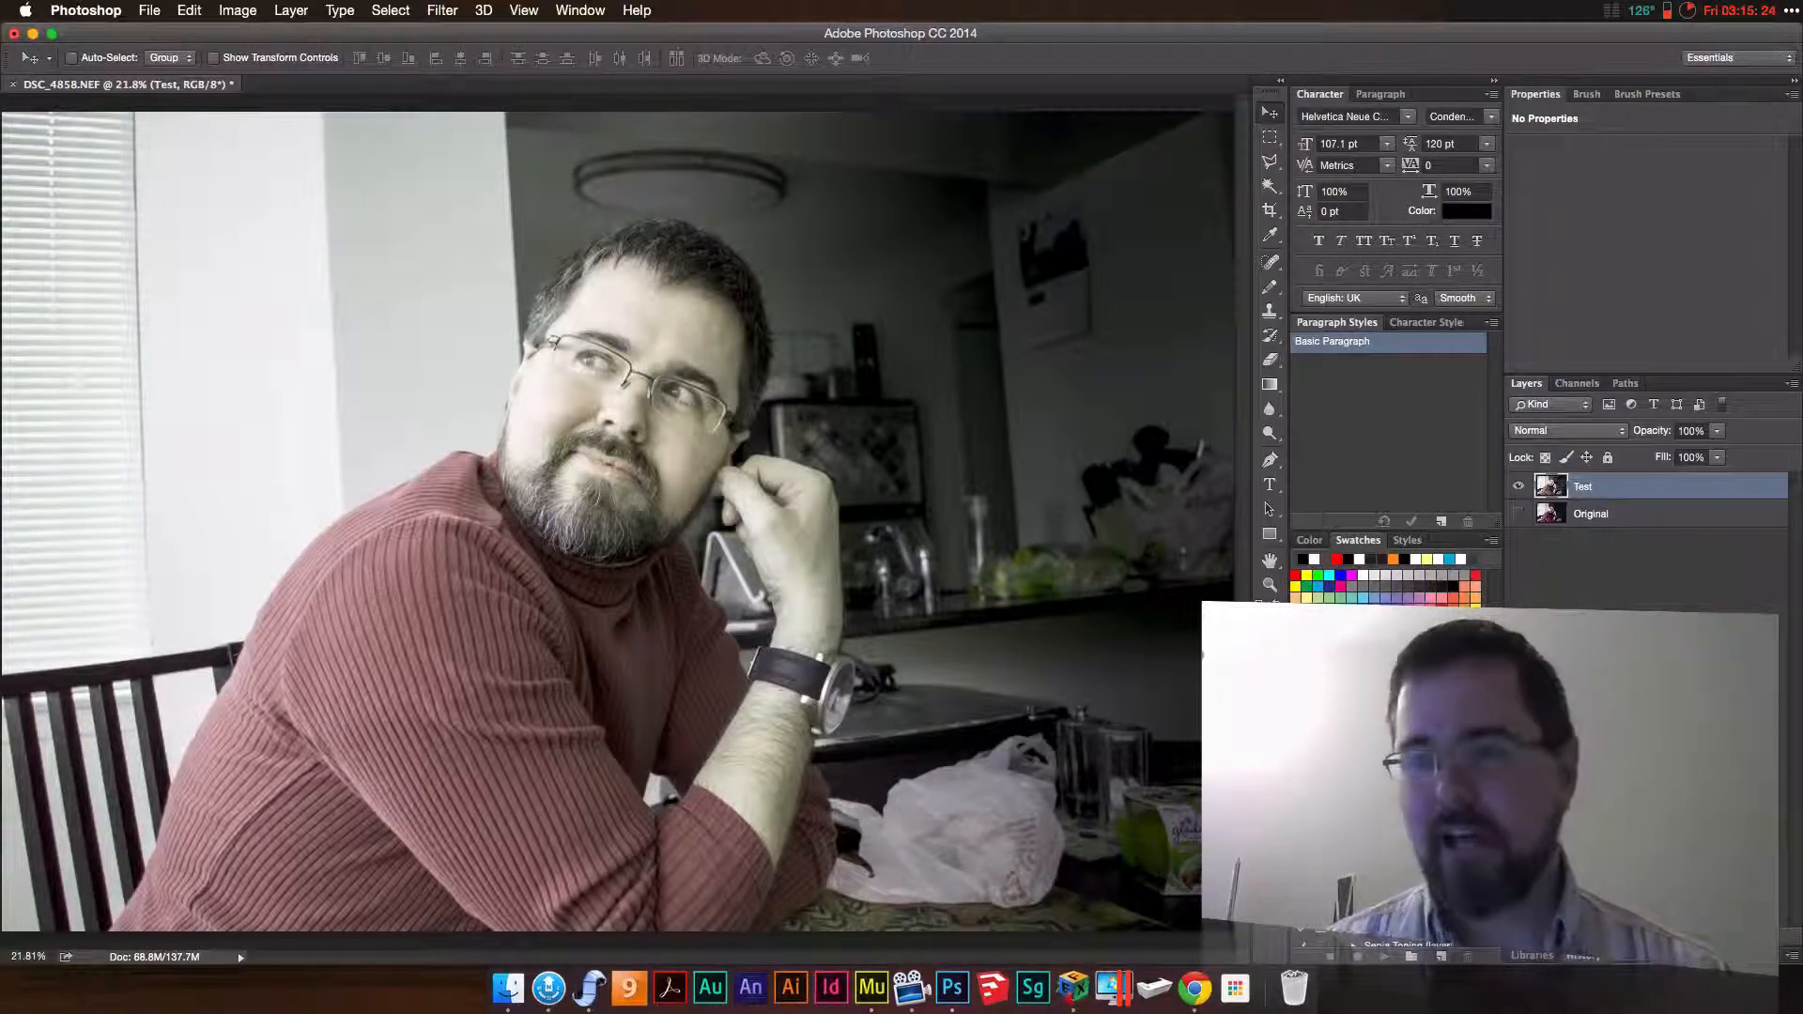
# - Hide the Test layer and add a Hue/Saturation adjustment layer above Original with Hue +42, lowered Saturation and Lightness +23
pyautogui.click(1518, 486)
pyautogui.click(1638, 516)
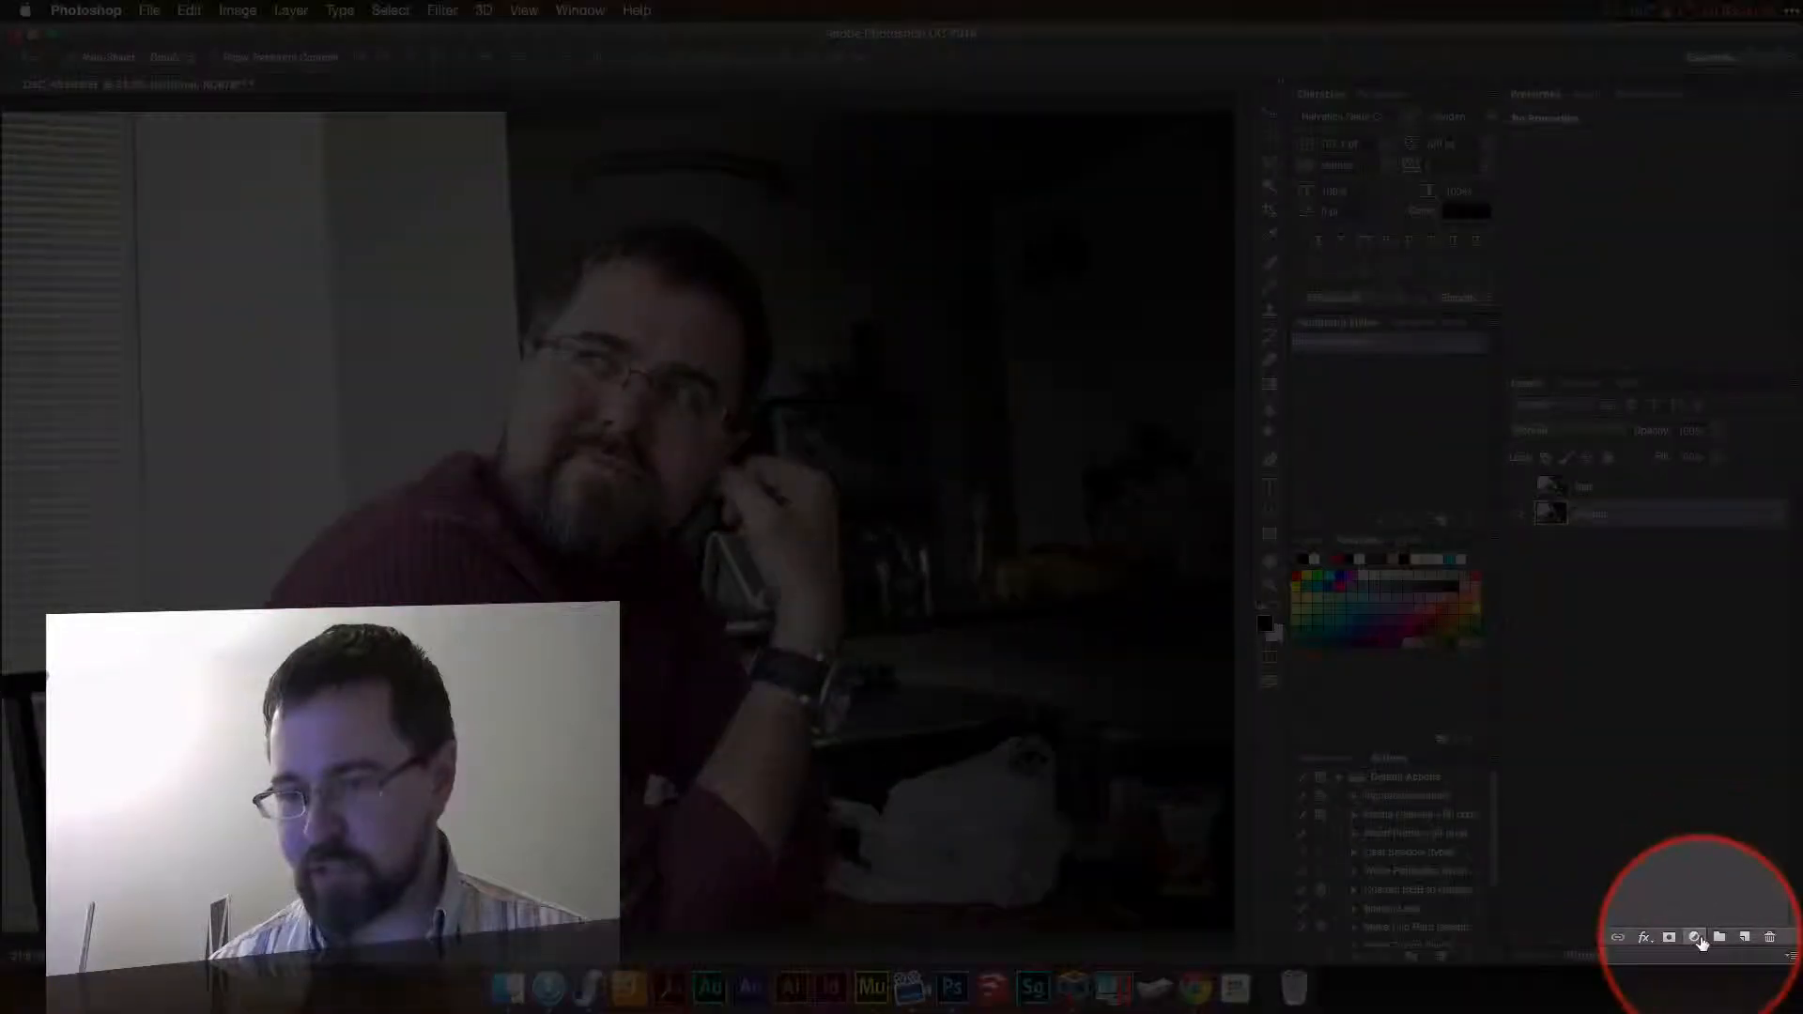
pyautogui.click(1695, 937)
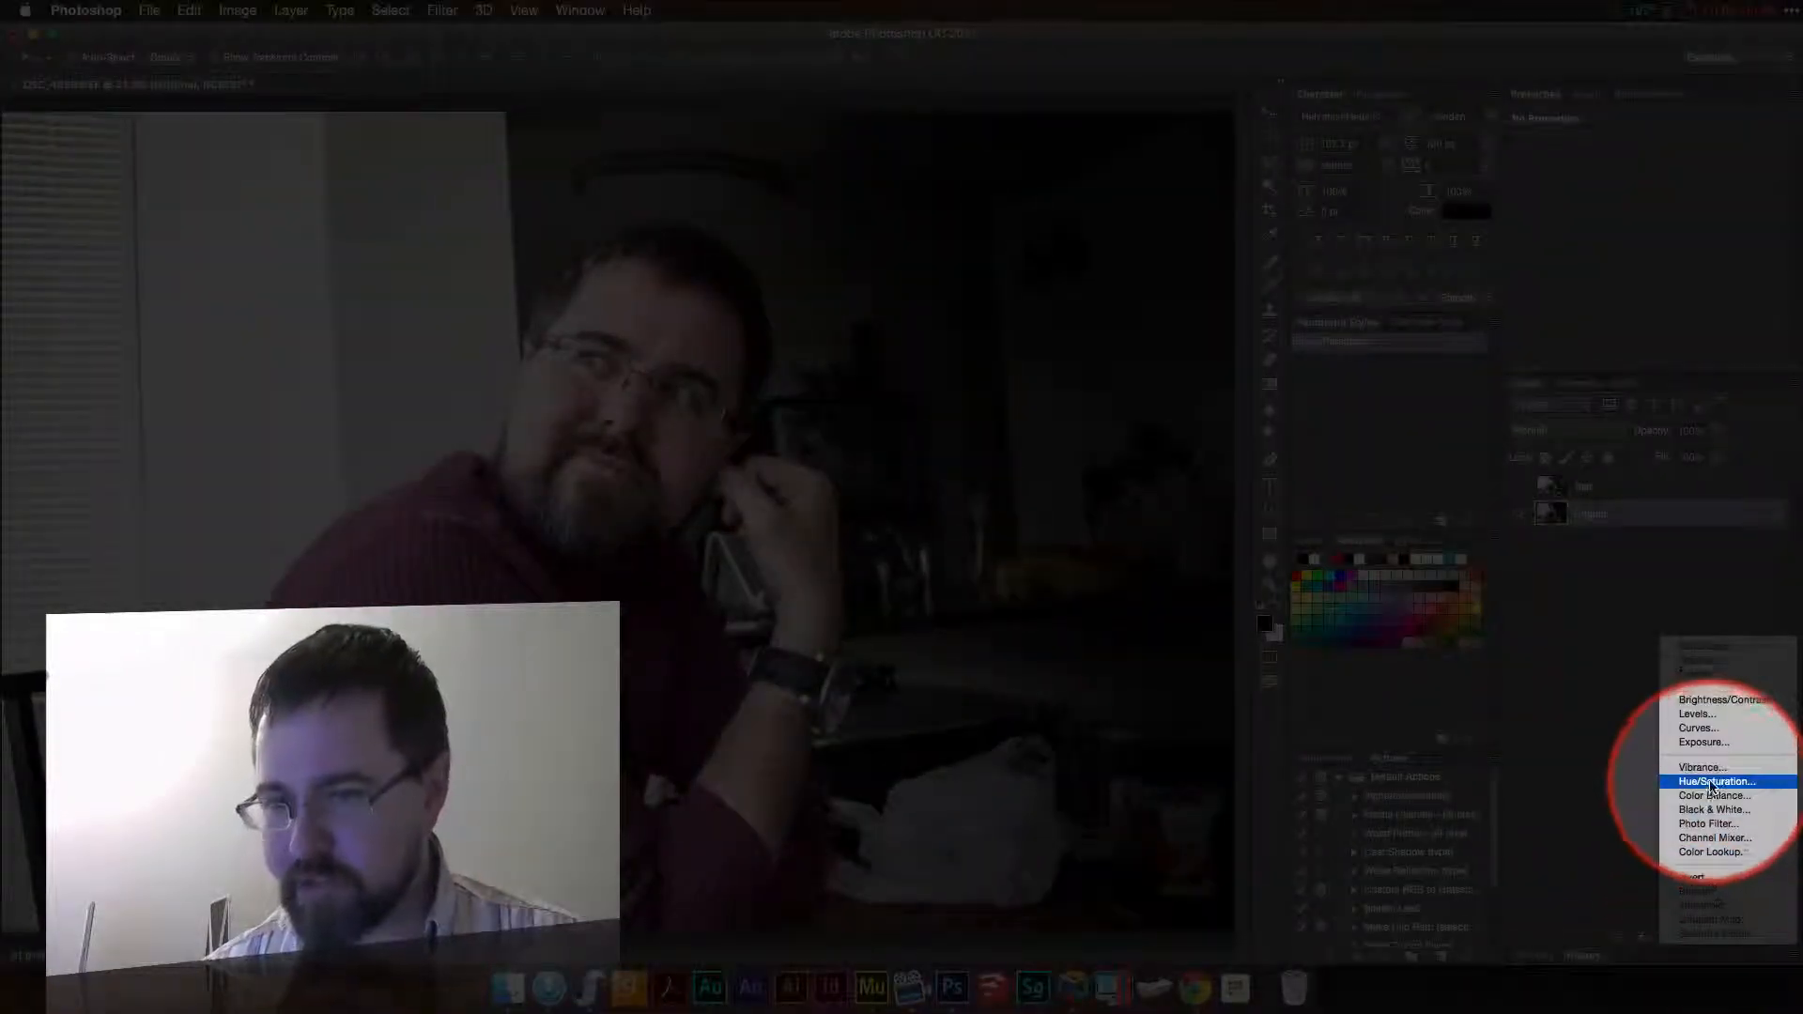
pyautogui.click(1714, 782)
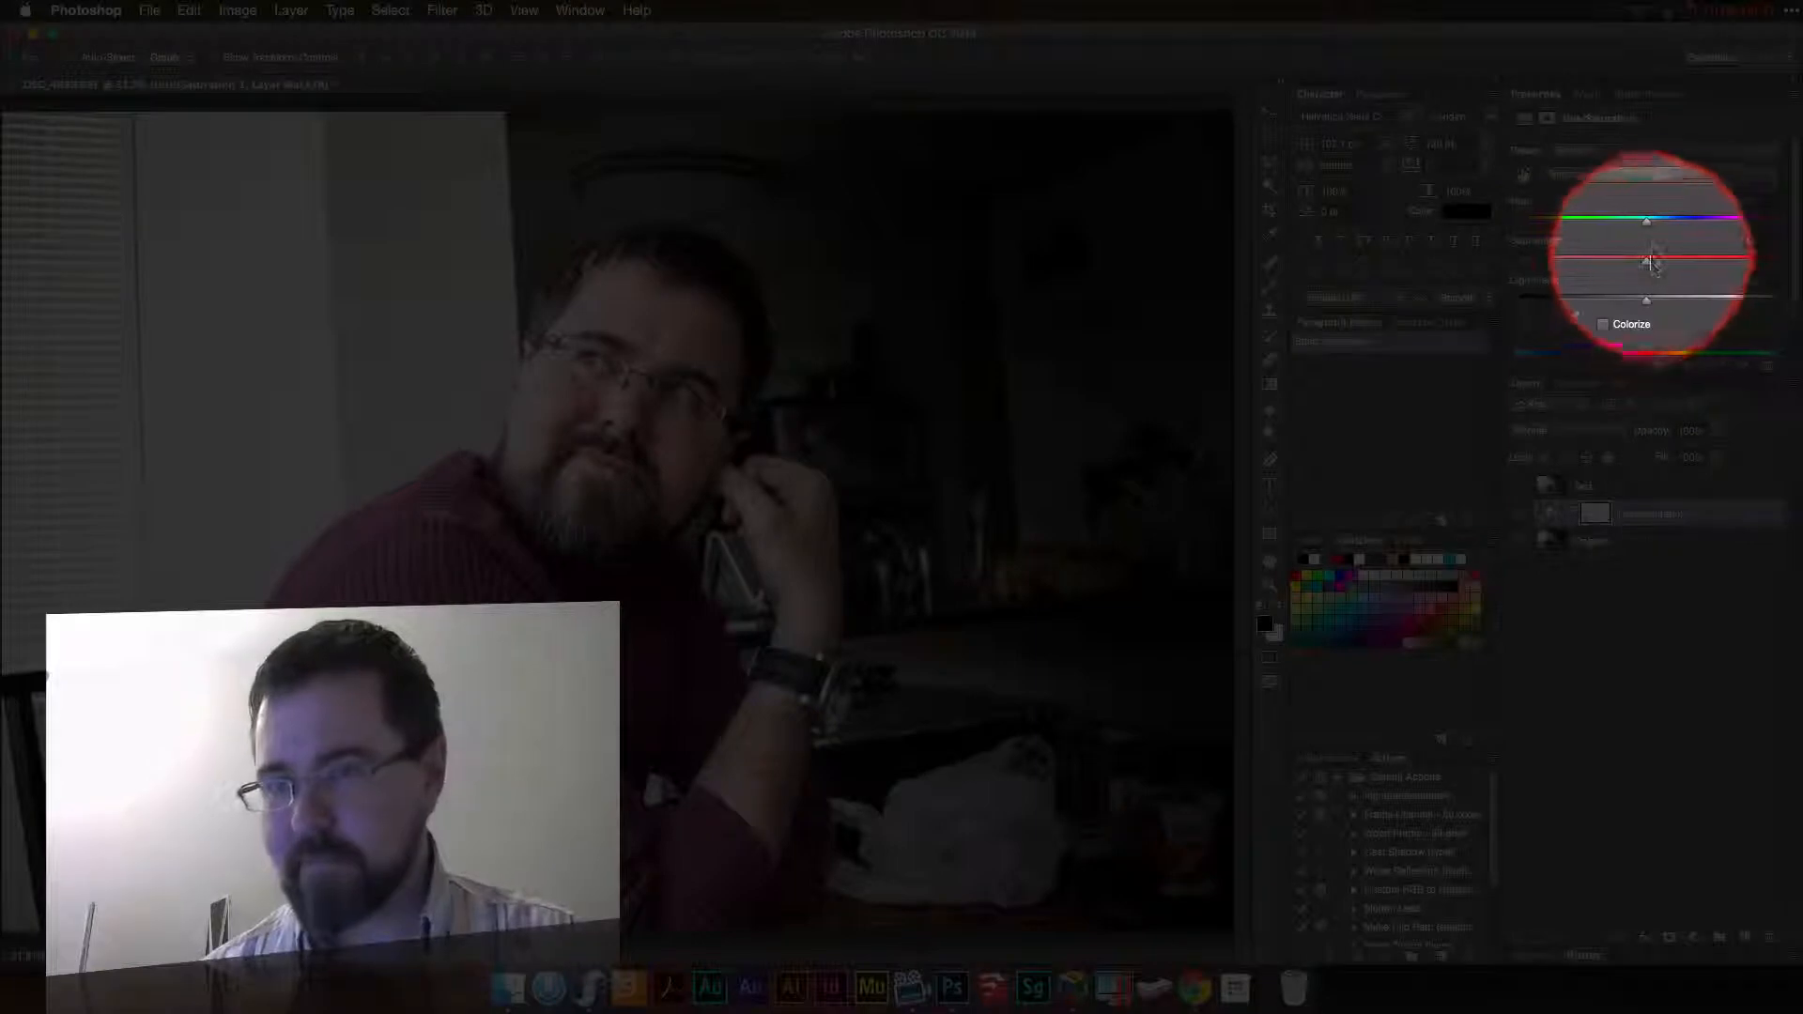
pyautogui.moveTo(1652, 229); pyautogui.dragTo(1675, 303)
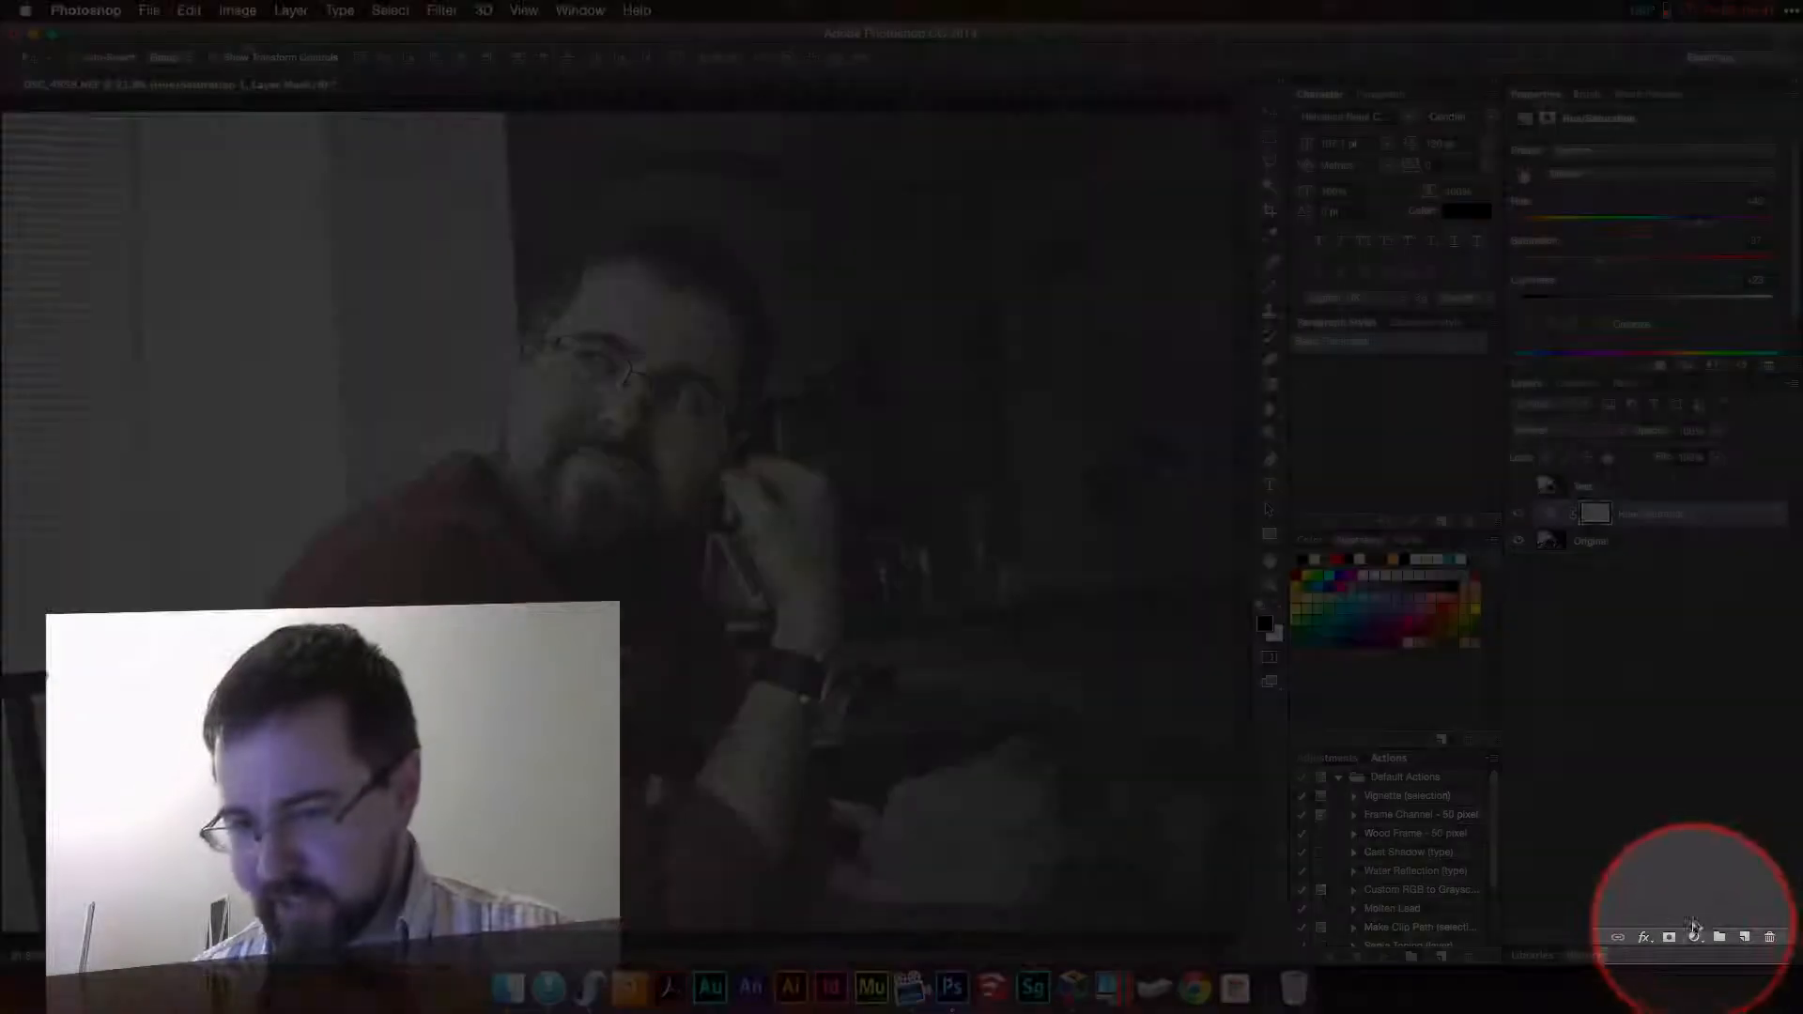
# - Add a Levels adjustment layer above the Hue/Saturation layer, raising the black input and darkening the midtones
pyautogui.click(1695, 938)
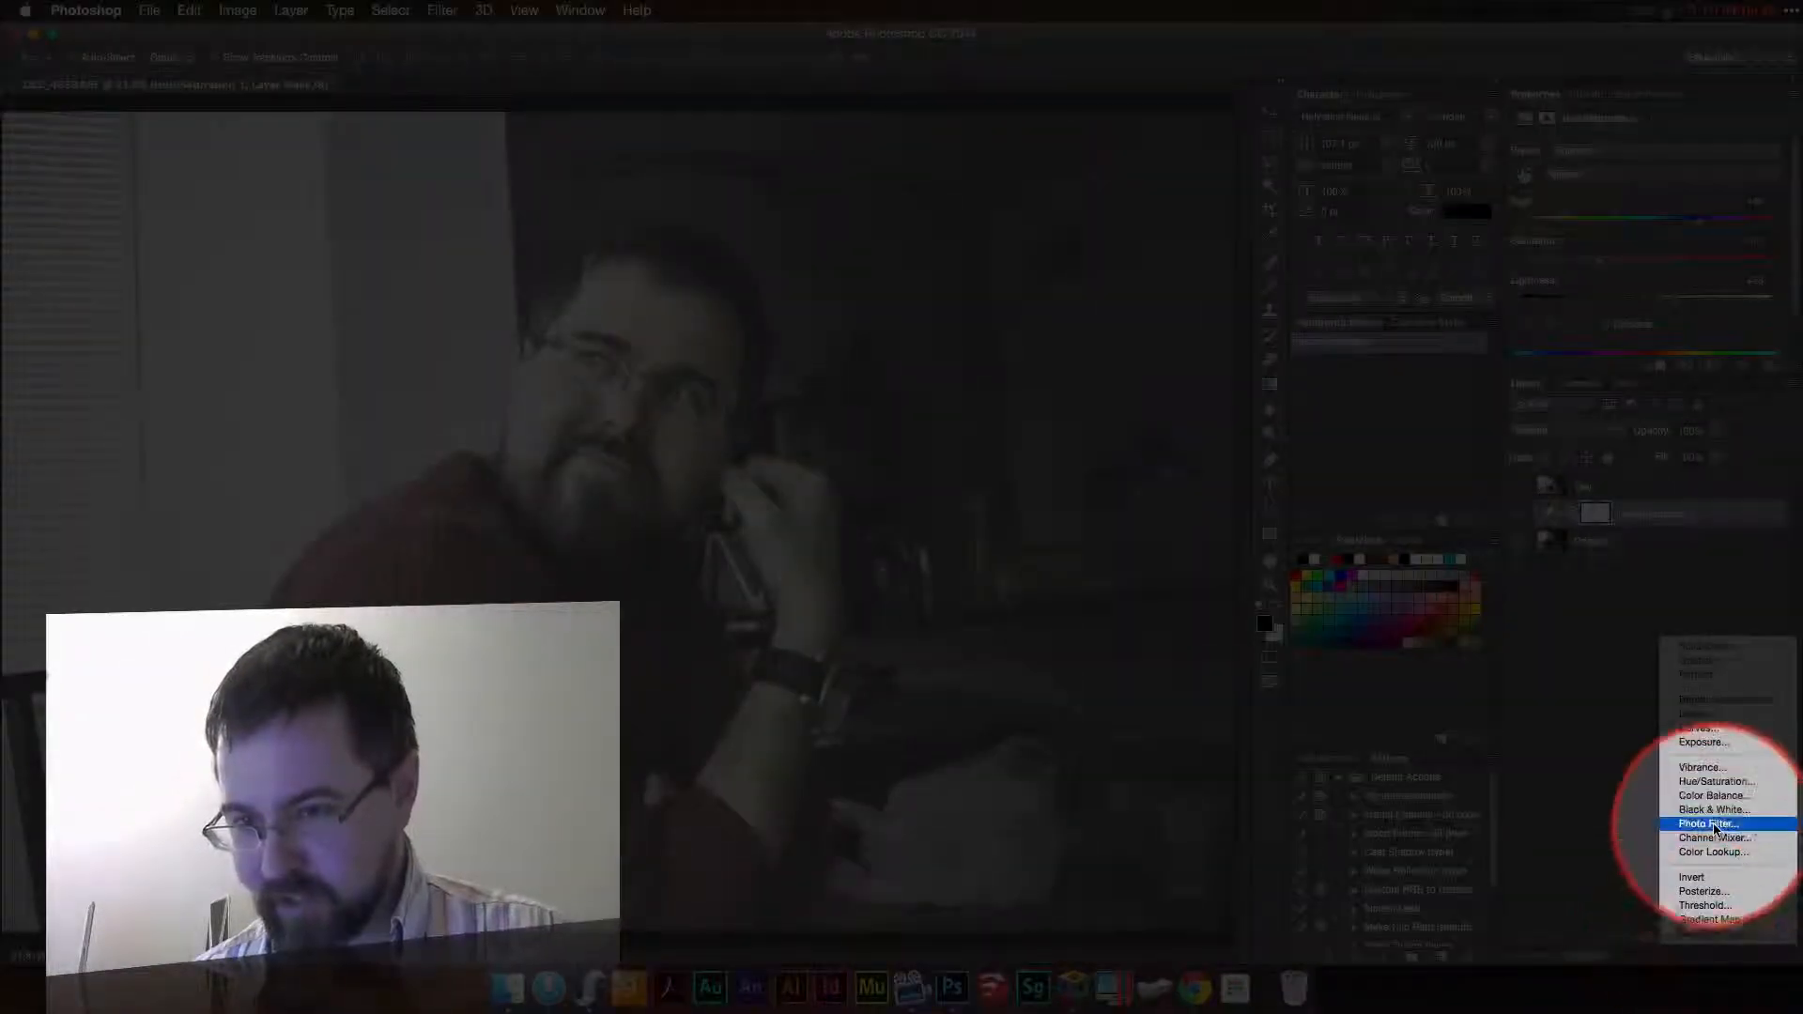
pyautogui.click(1697, 713)
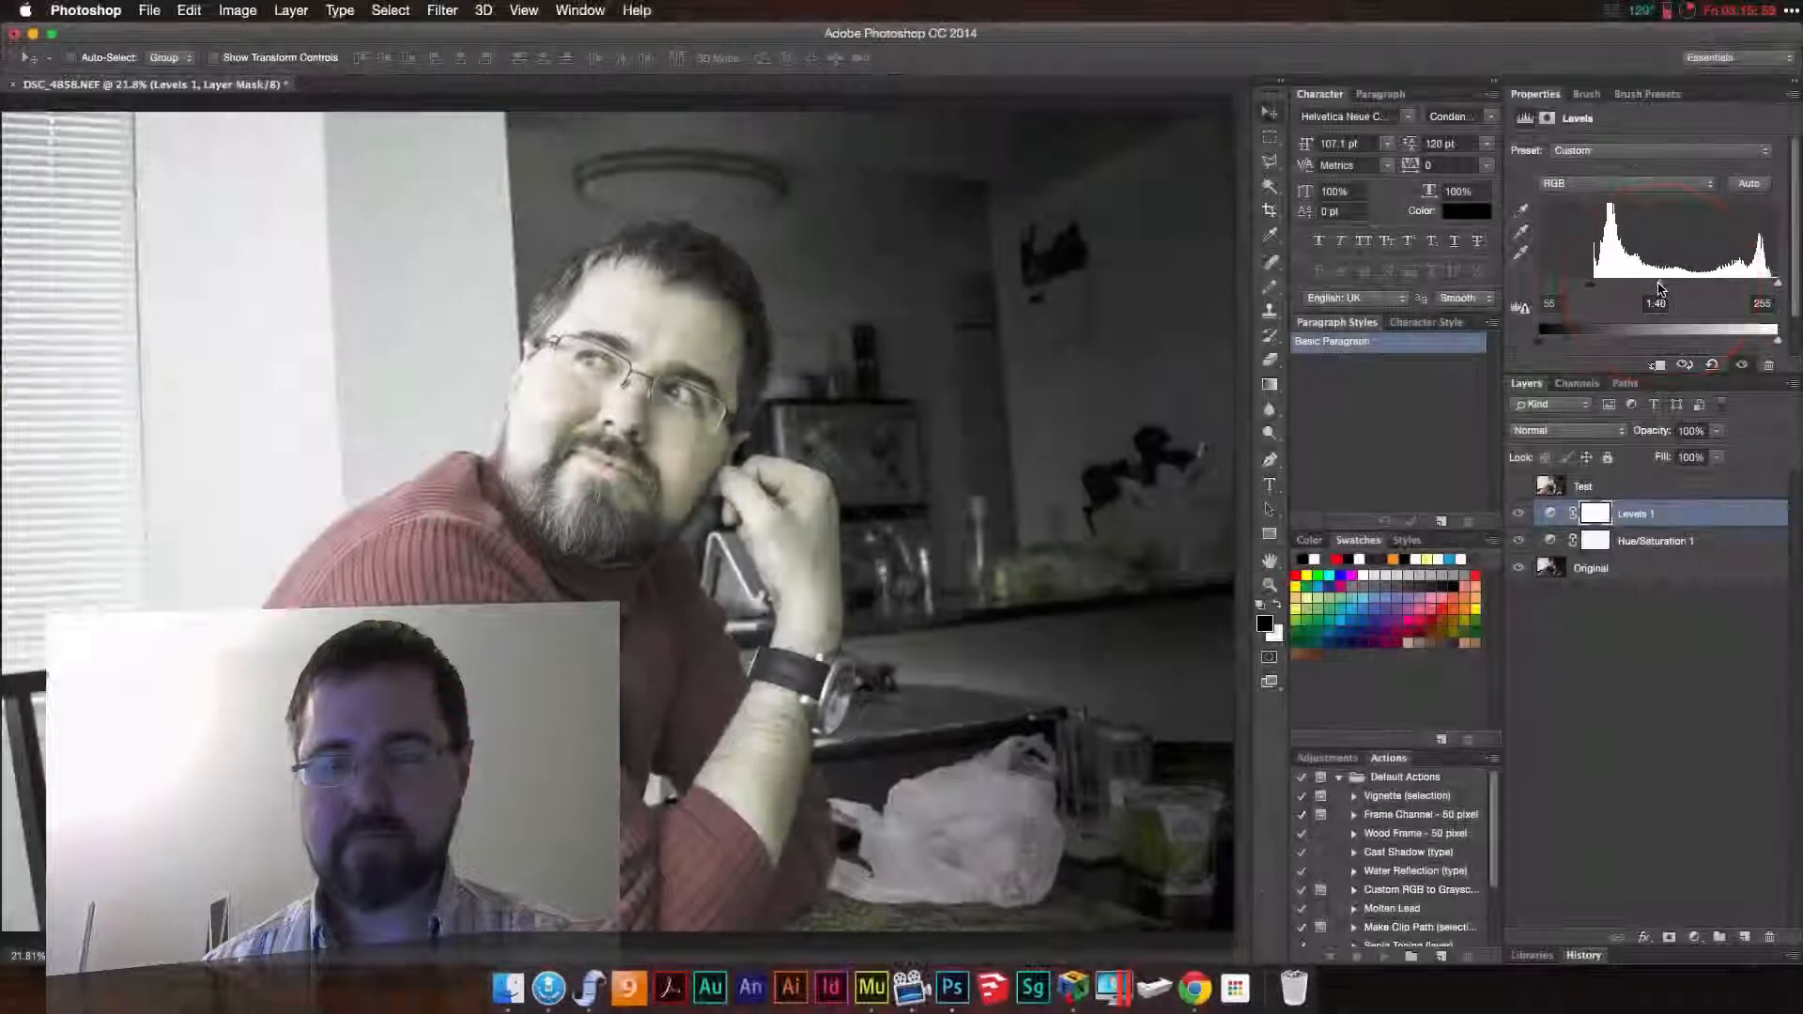
pyautogui.moveTo(1657, 290); pyautogui.dragTo(1684, 292)
pyautogui.click(1622, 722)
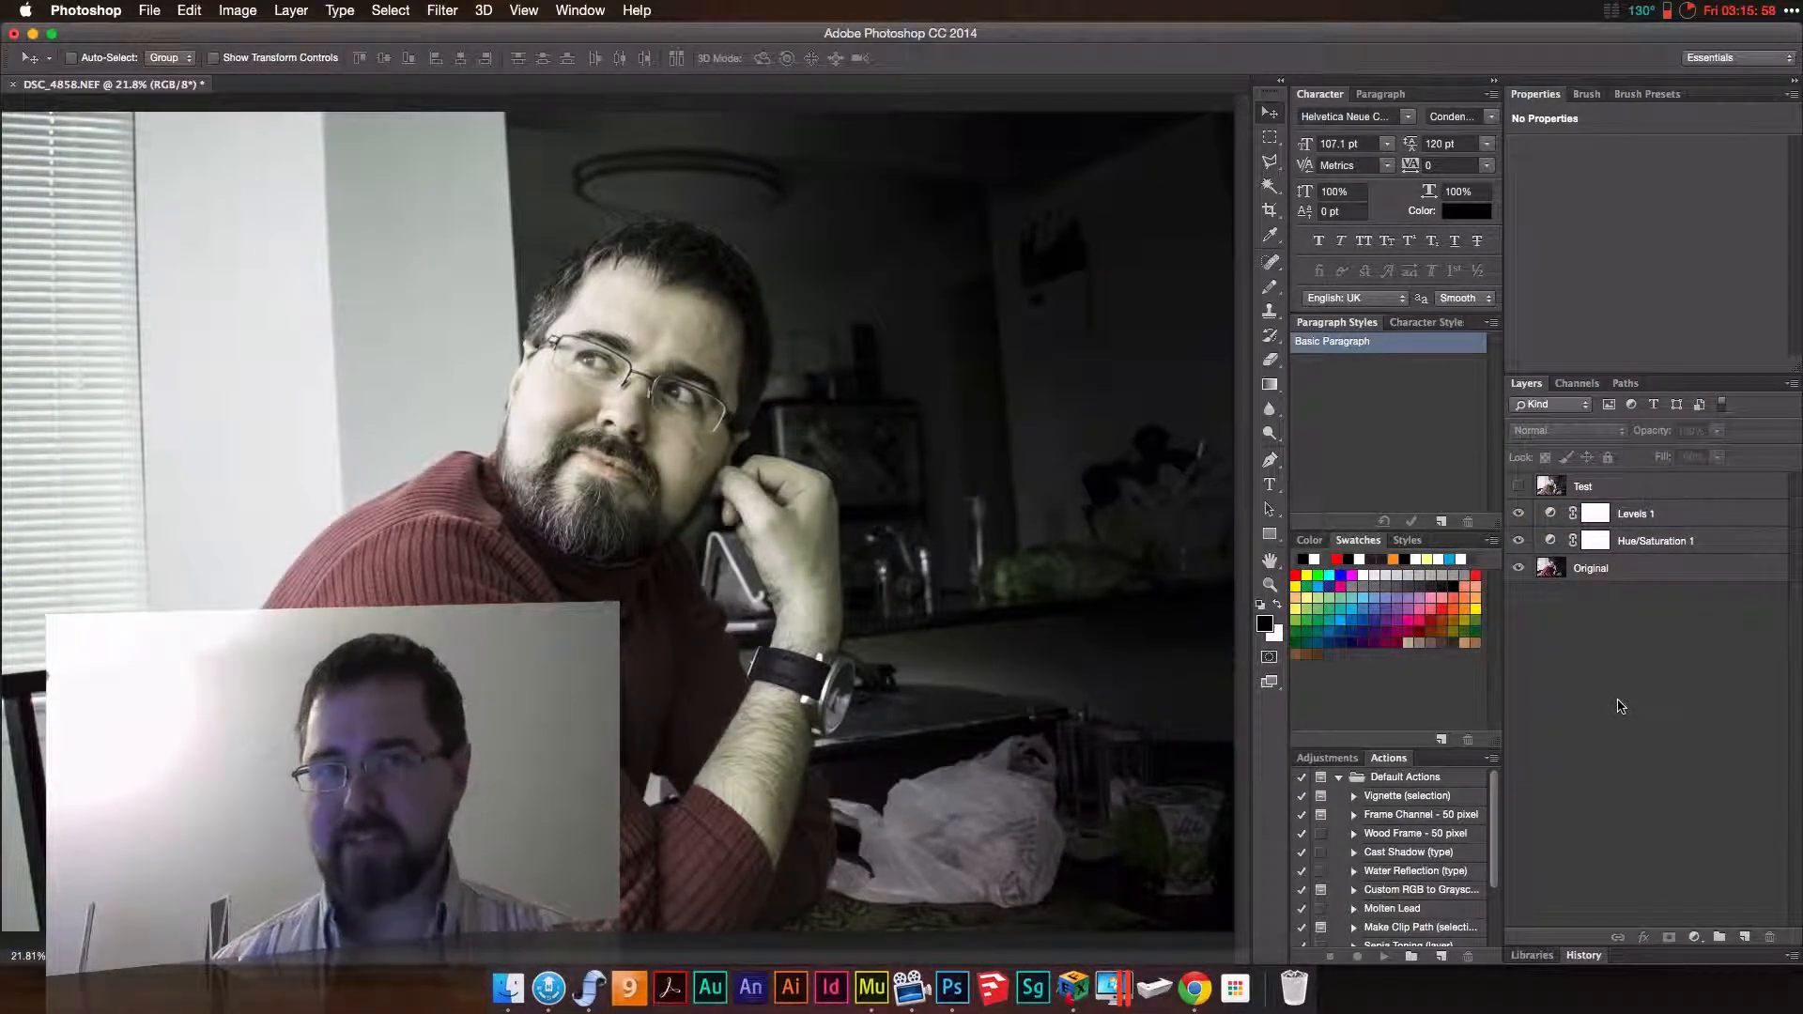
# - Compare the photo with both adjustment layers off and on, and set the Hue/Saturation layer's Saturation to -29
pyautogui.click(1590, 570)
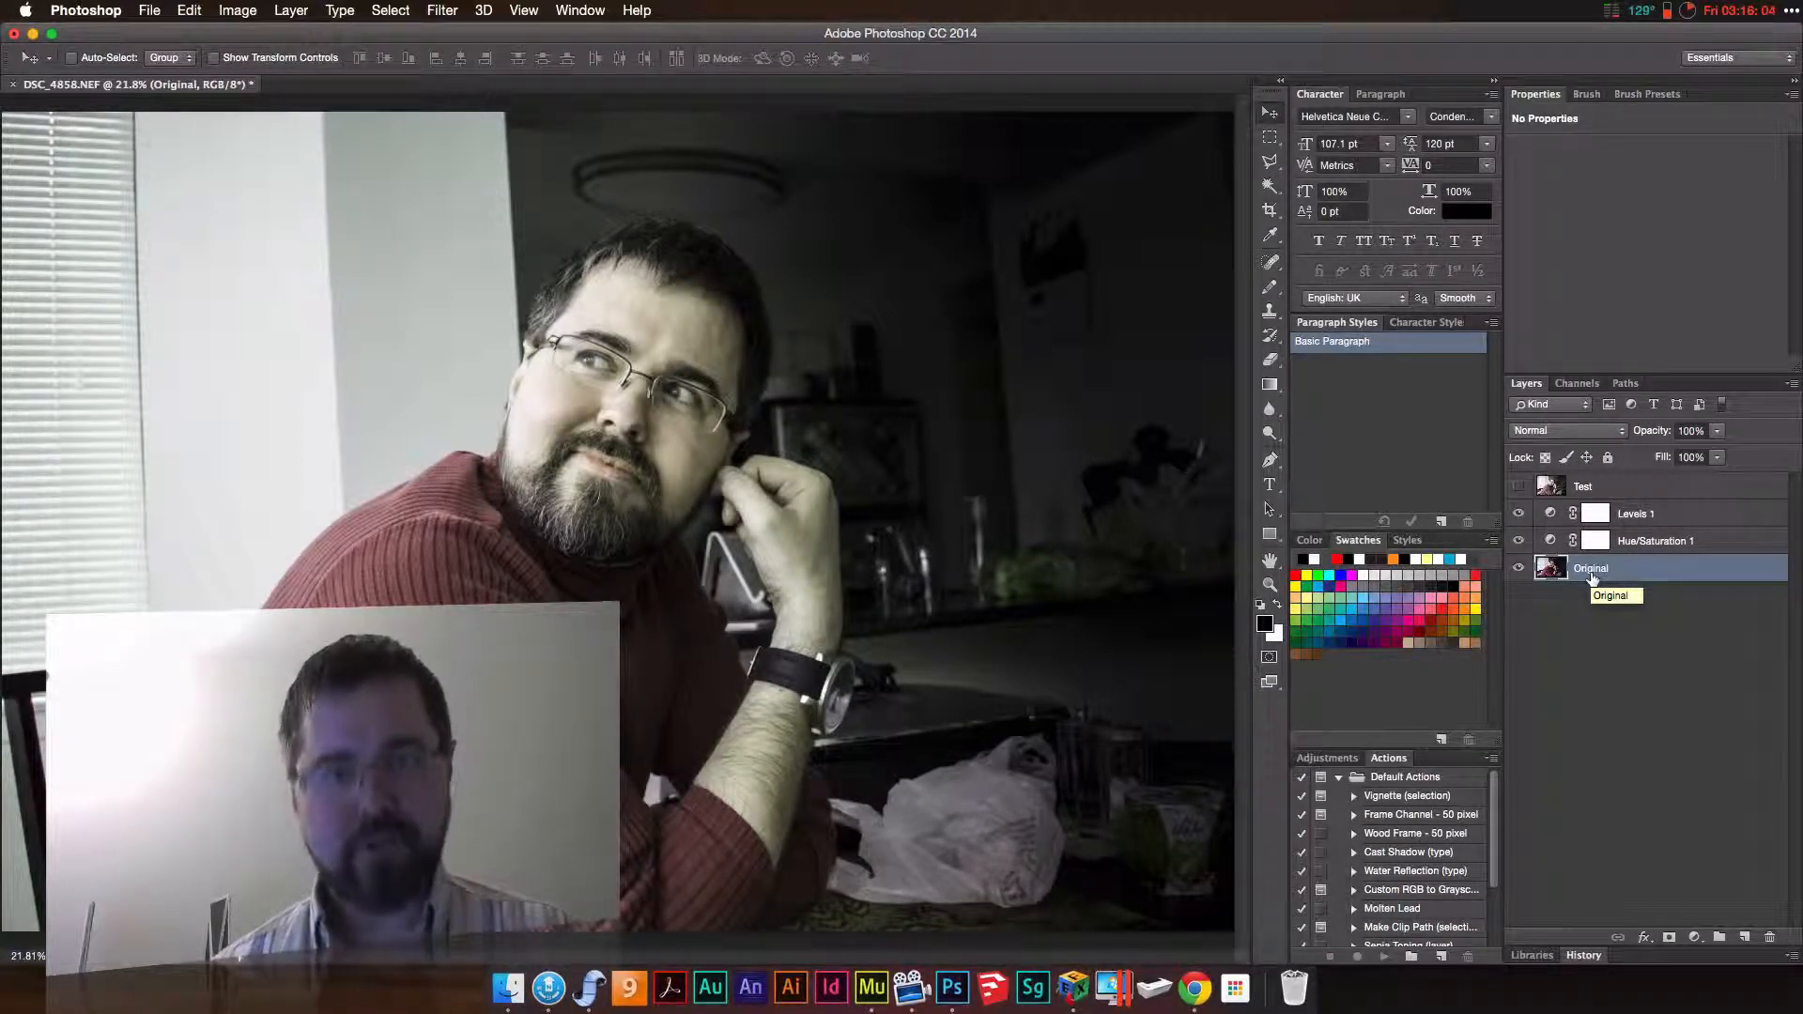
pyautogui.click(1518, 513)
pyautogui.click(1518, 541)
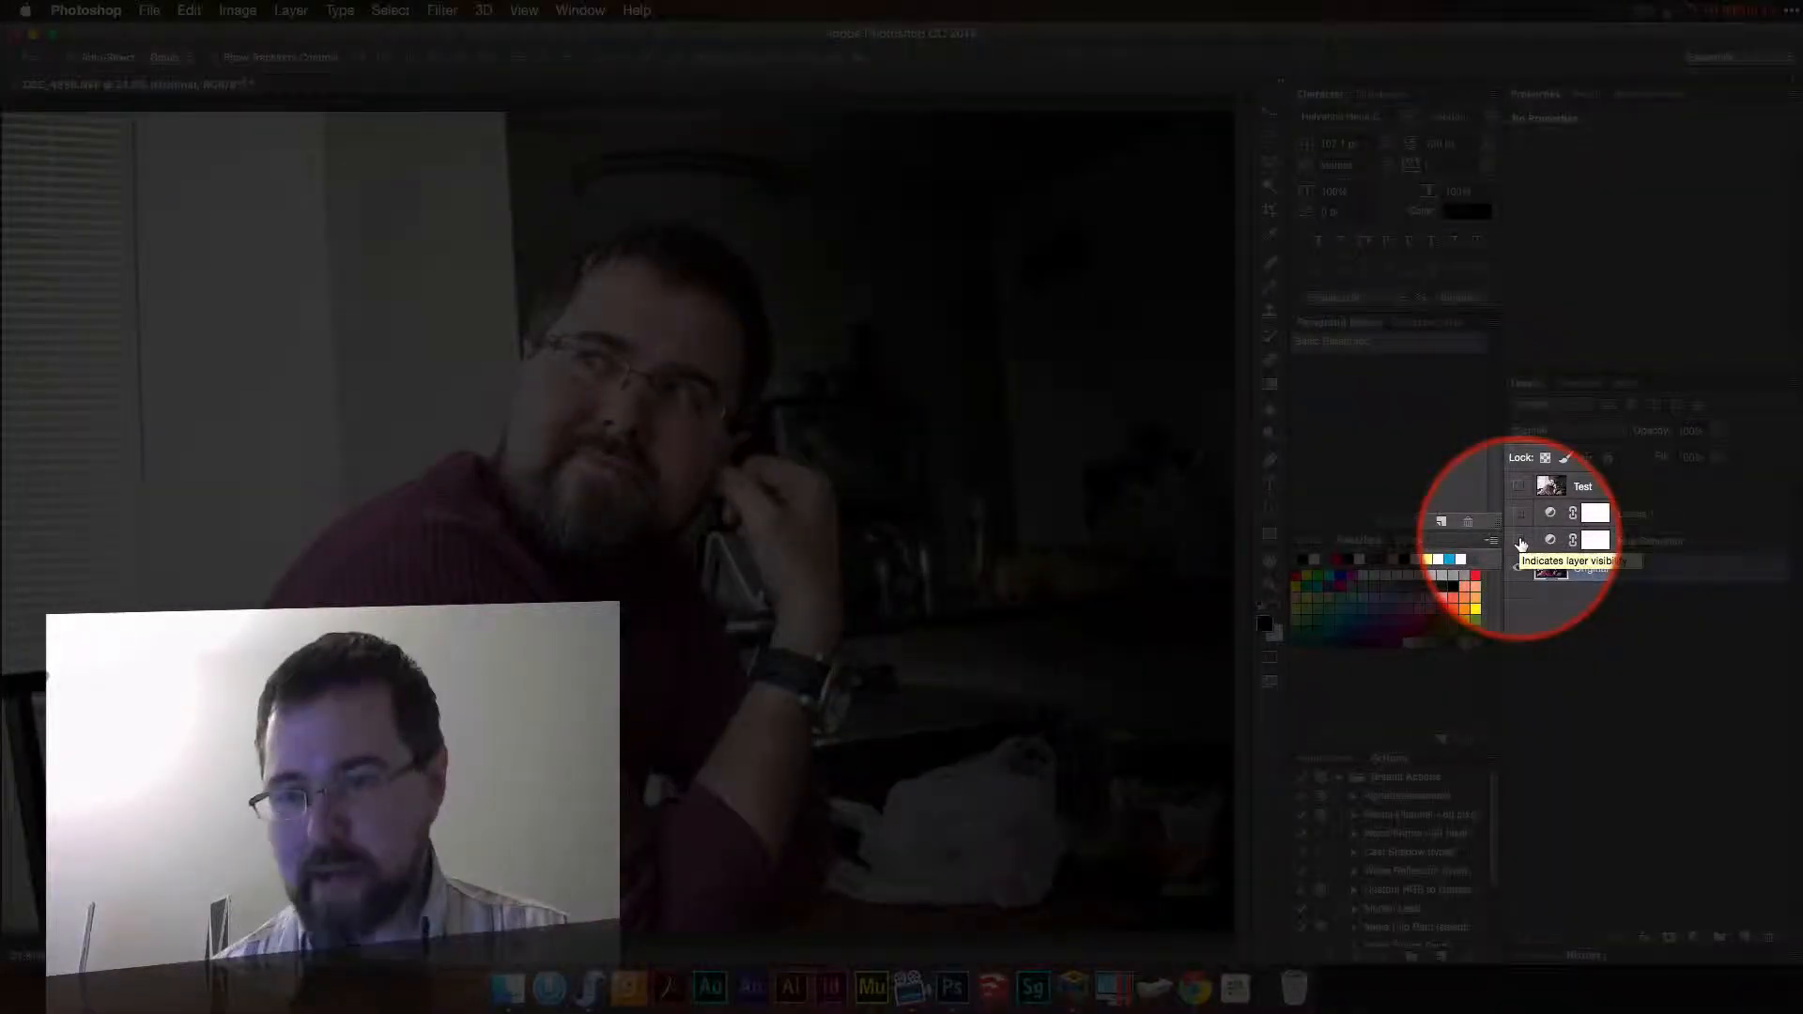
pyautogui.click(1519, 541)
pyautogui.click(1519, 513)
pyautogui.click(1551, 542)
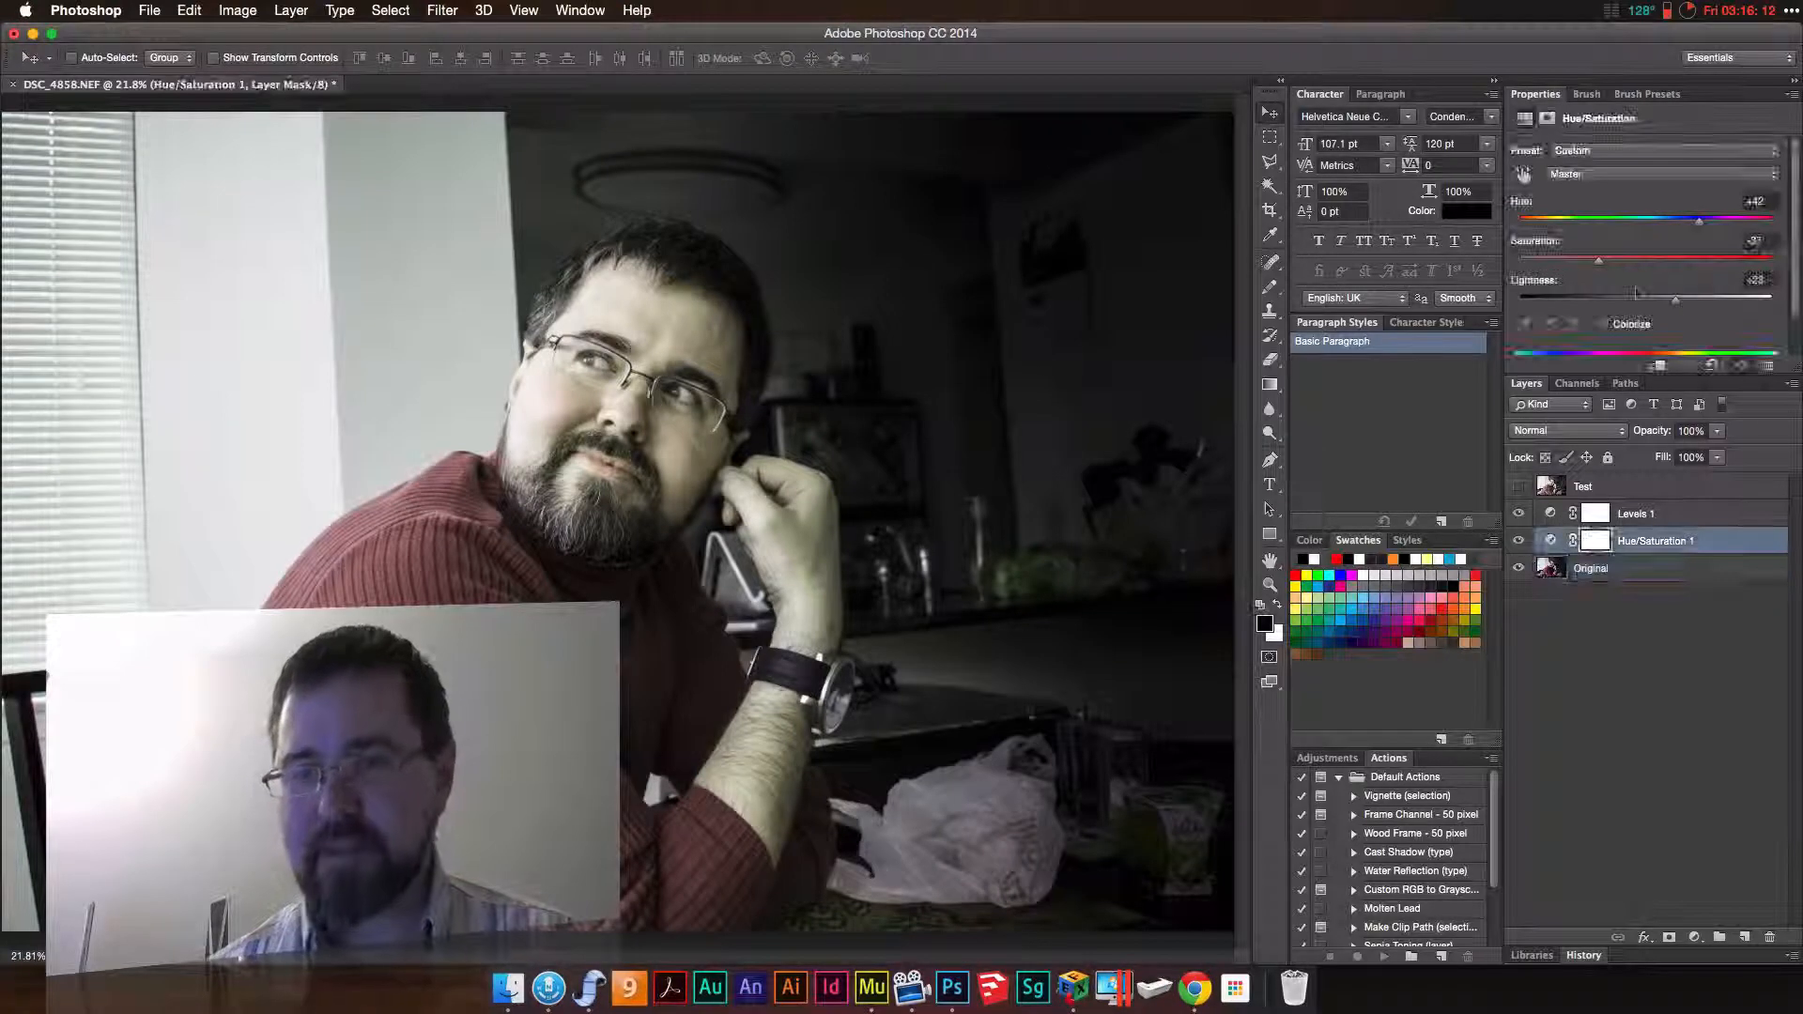
pyautogui.moveTo(1599, 260)
pyautogui.mouseDown()
pyautogui.moveTo(1728, 268)
pyautogui.moveTo(1581, 264)
pyautogui.moveTo(1733, 265)
pyautogui.moveTo(1608, 268)
pyautogui.mouseUp()
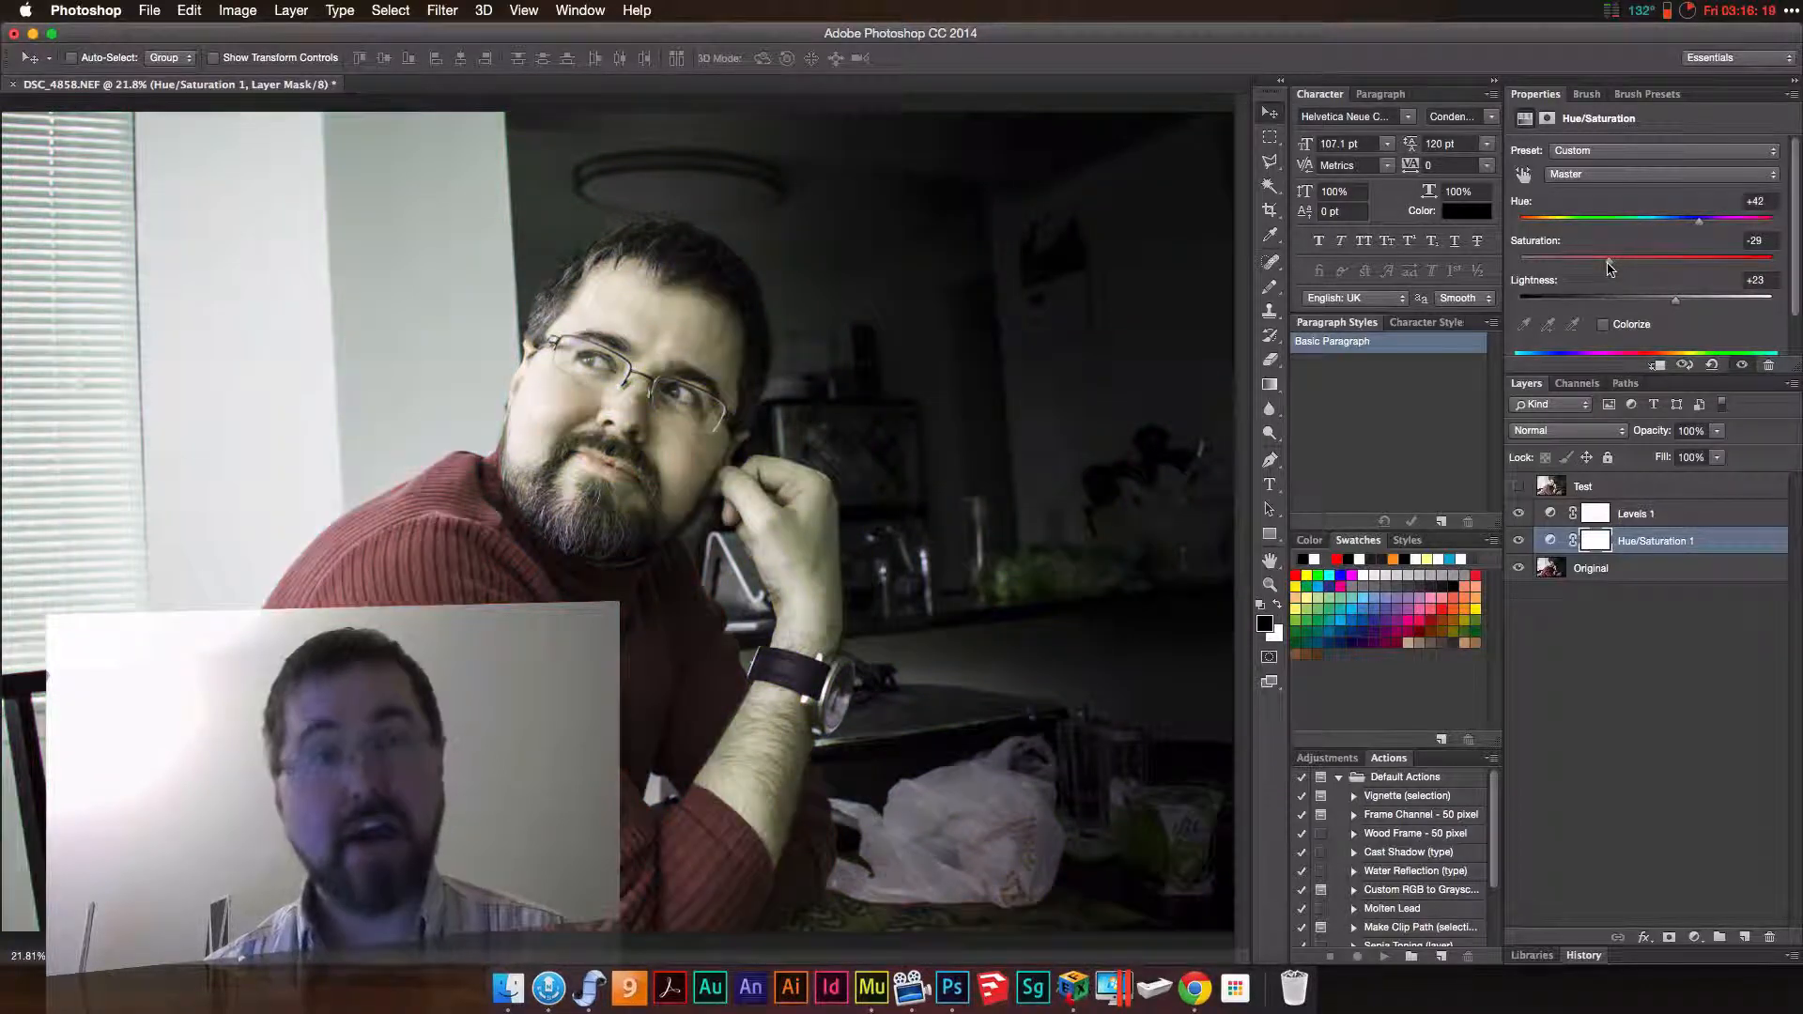
# - Add a Gradient Map adjustment layer above Hue/Saturation using the Blue, Red, Yellow preset, and set its blend mode to Soft Light
pyautogui.click(1694, 937)
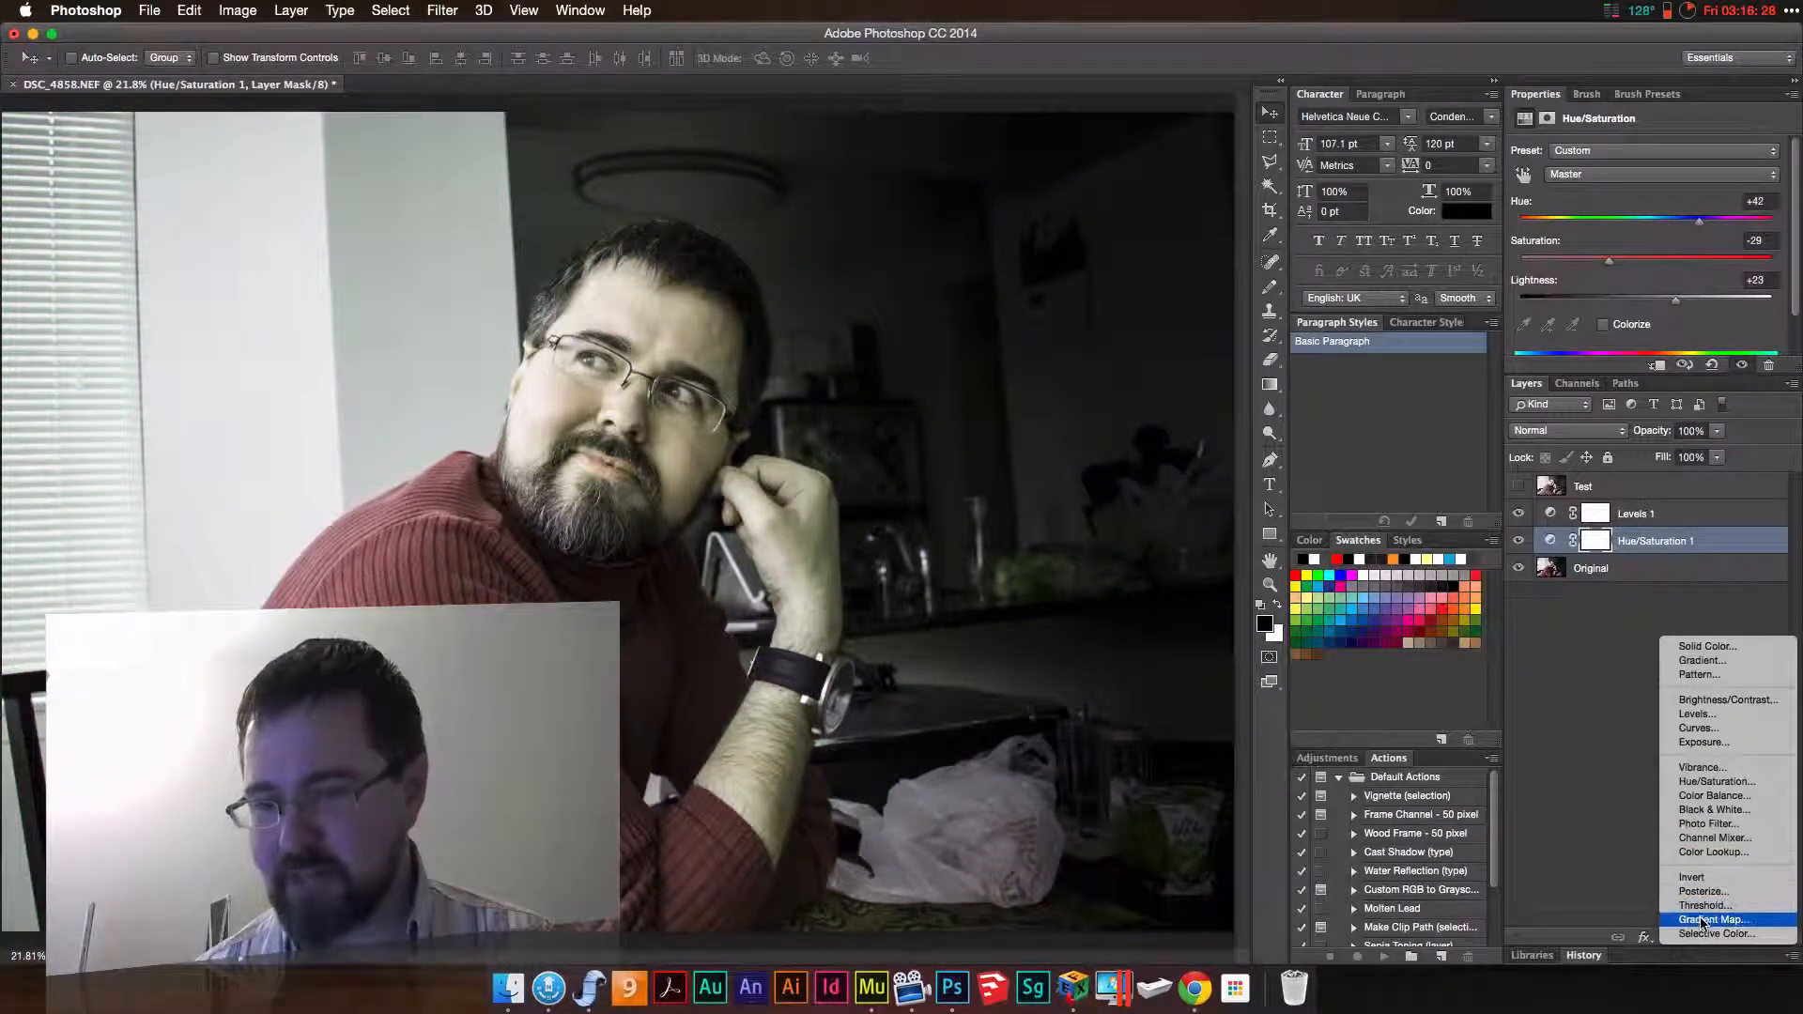
pyautogui.click(1703, 920)
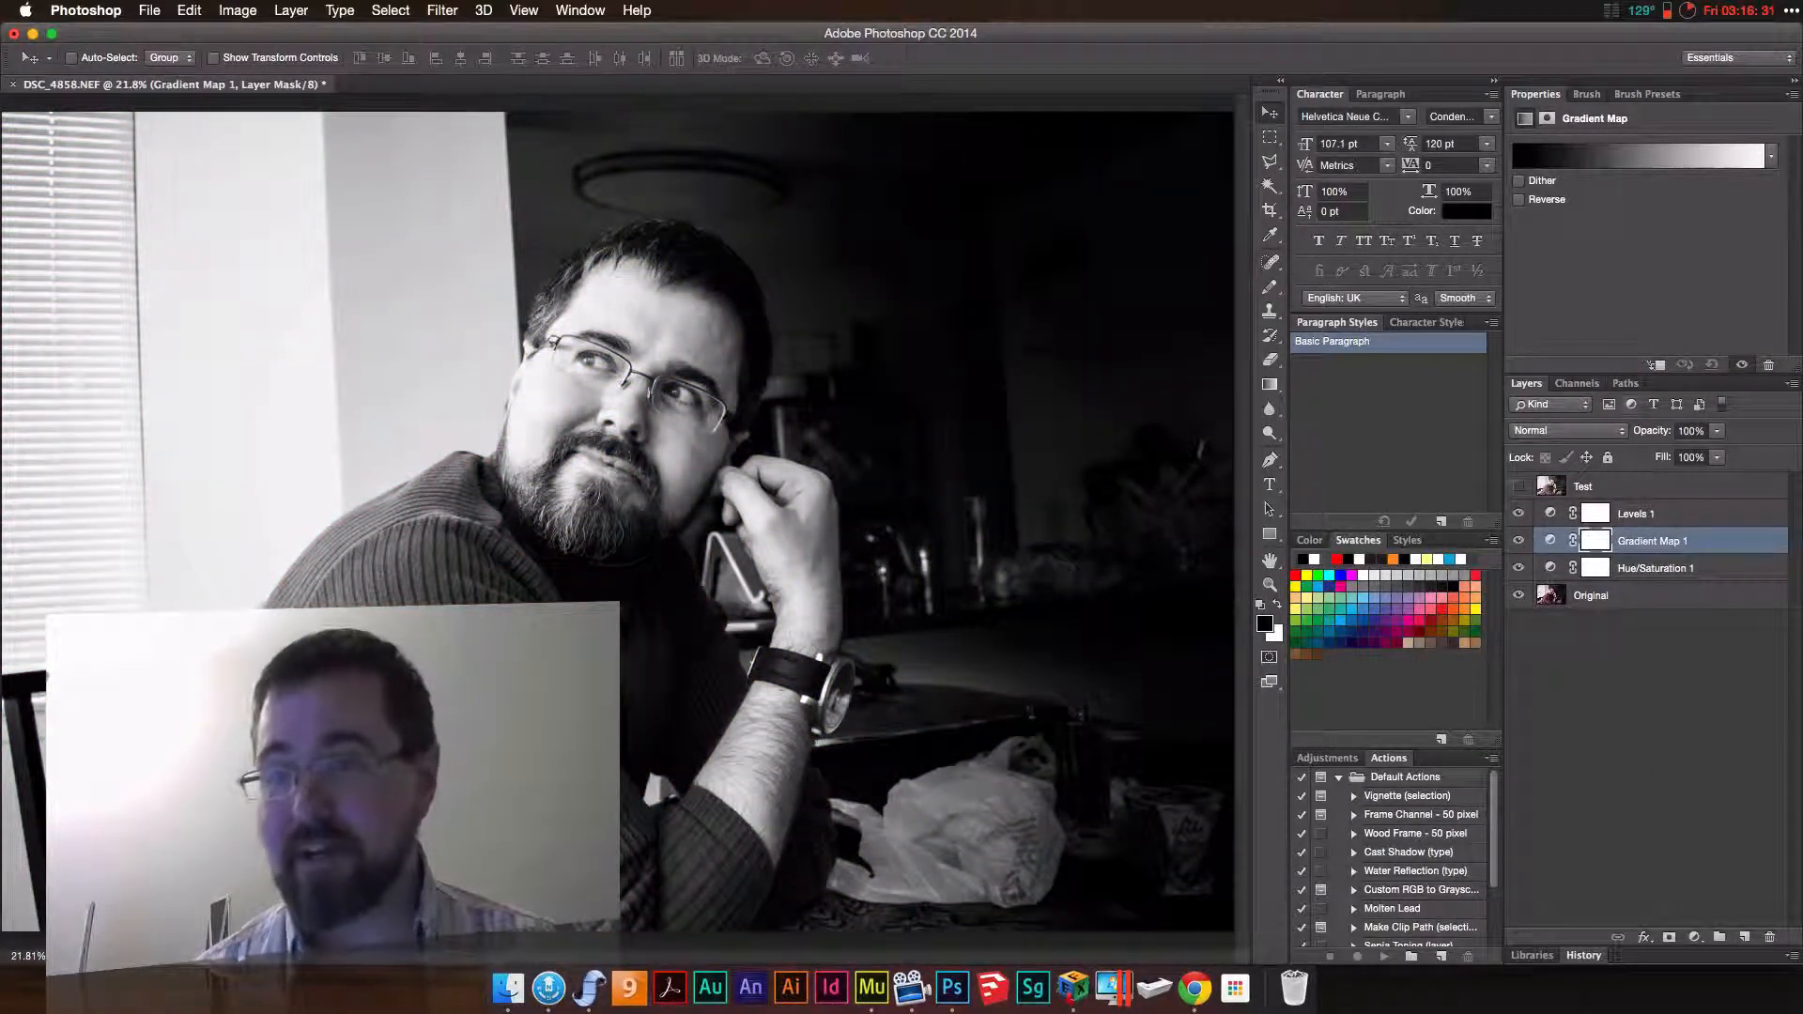
pyautogui.click(1641, 158)
pyautogui.click(1190, 341)
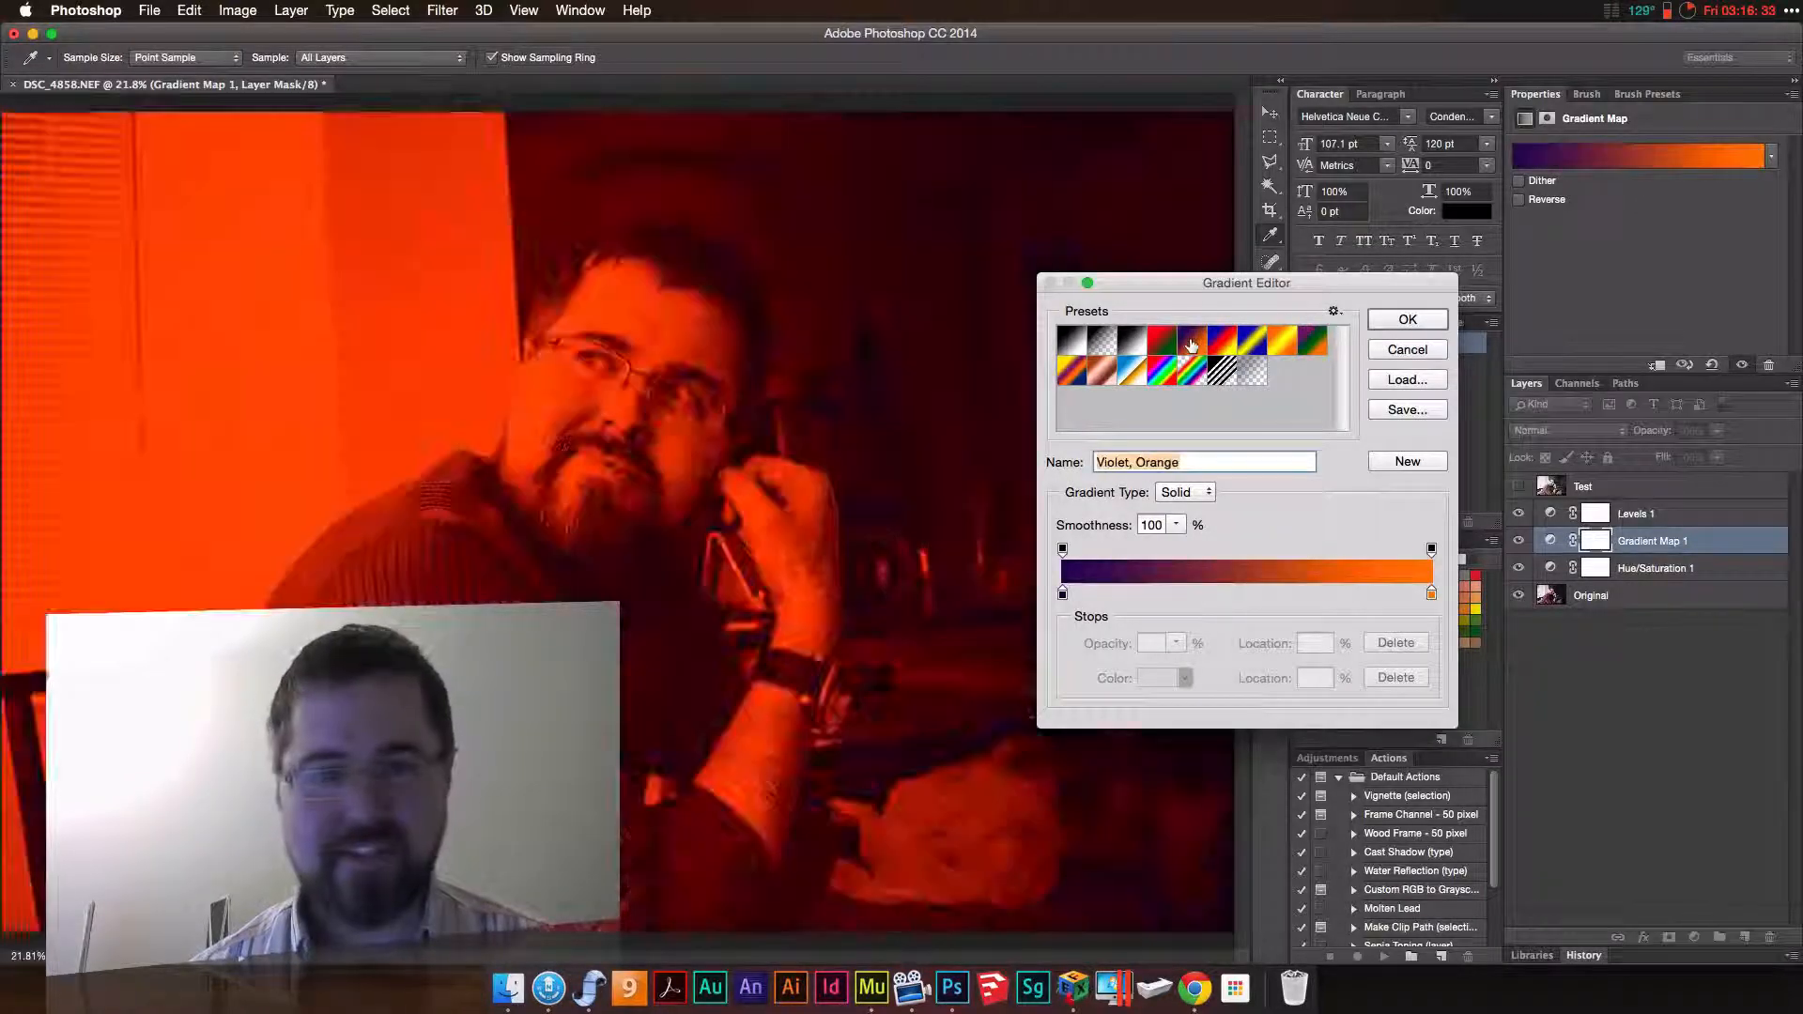
pyautogui.click(1162, 342)
pyautogui.click(1191, 341)
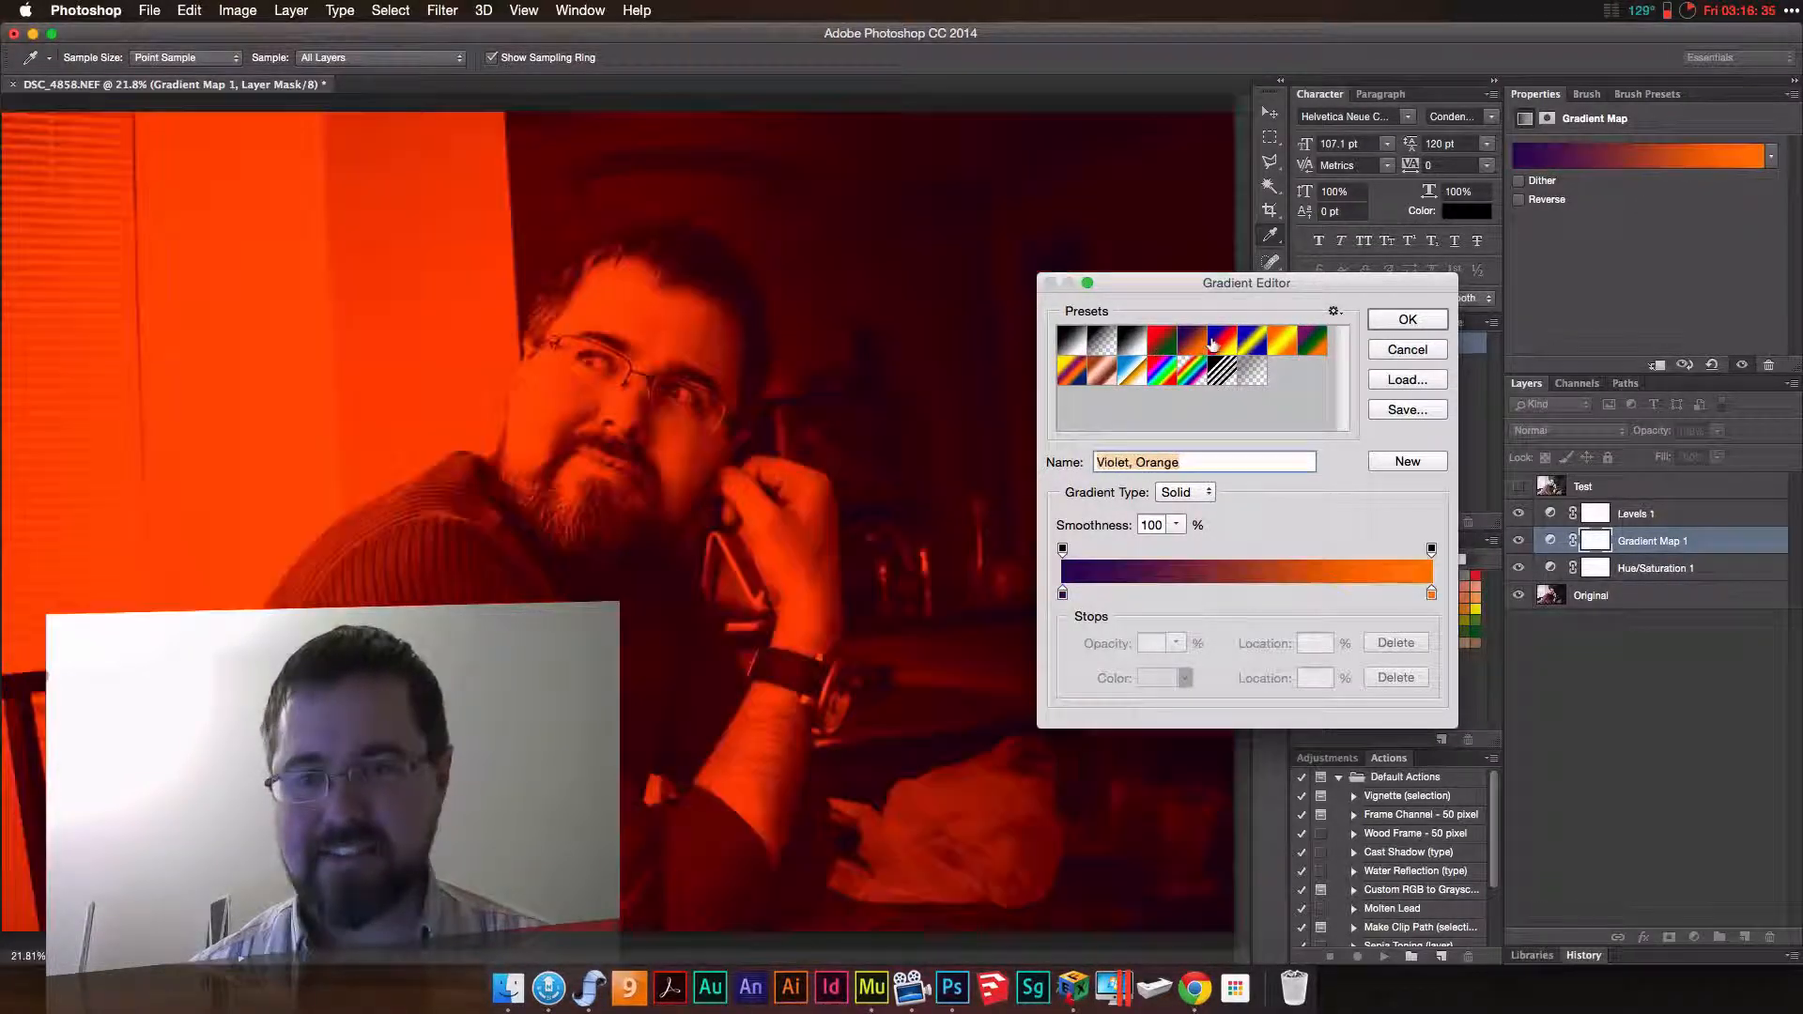
pyautogui.click(1213, 342)
pyautogui.click(1407, 319)
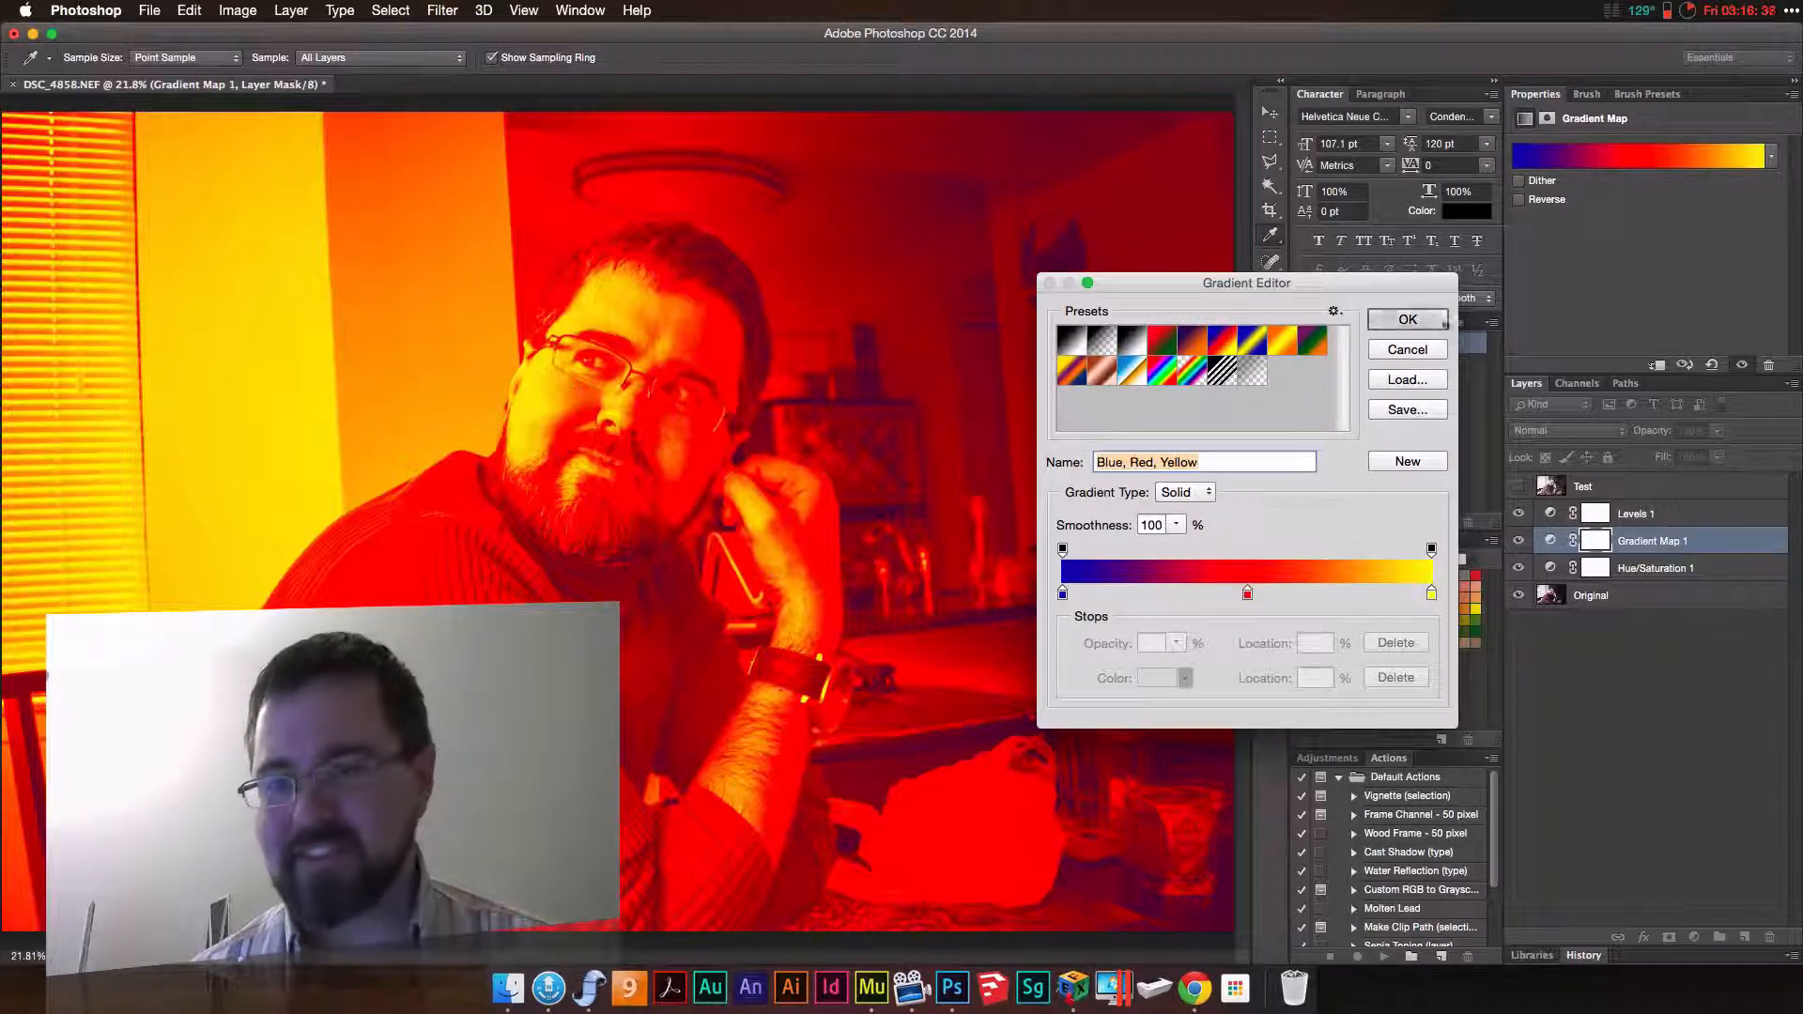
pyautogui.click(1585, 429)
pyautogui.click(1556, 648)
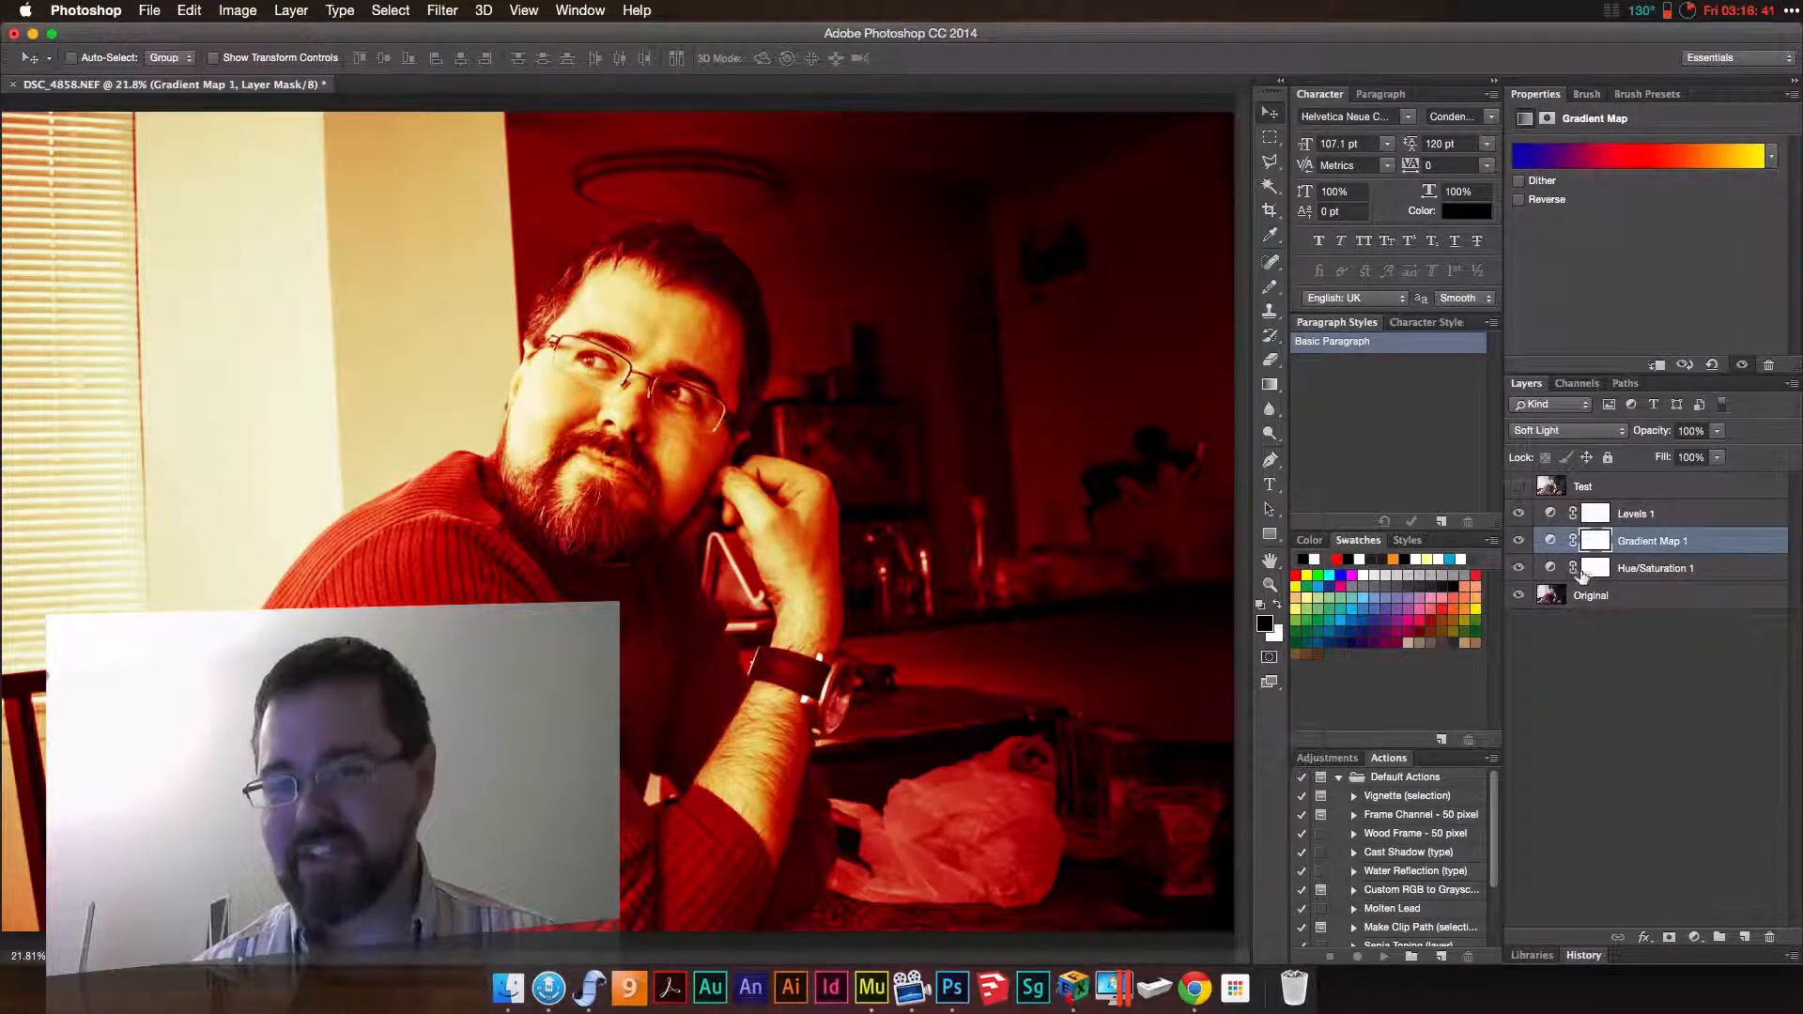
pyautogui.click(1623, 161)
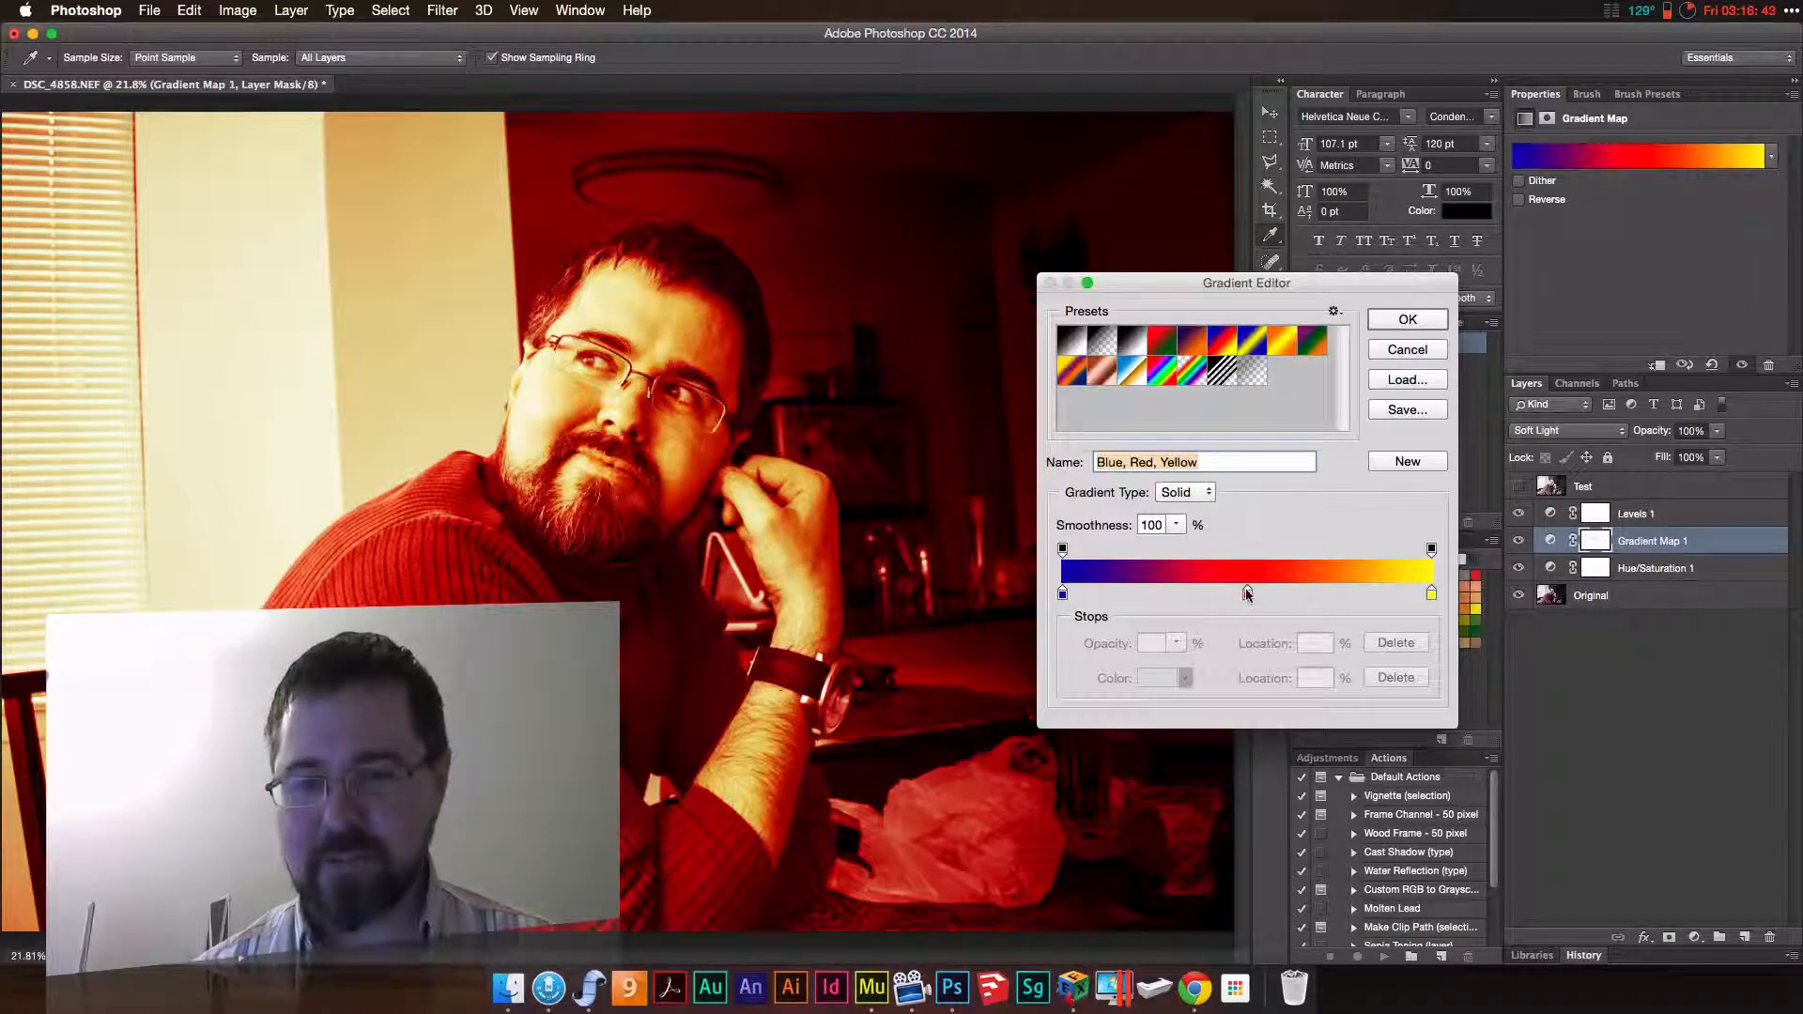
pyautogui.moveTo(1247, 594); pyautogui.dragTo(1298, 593)
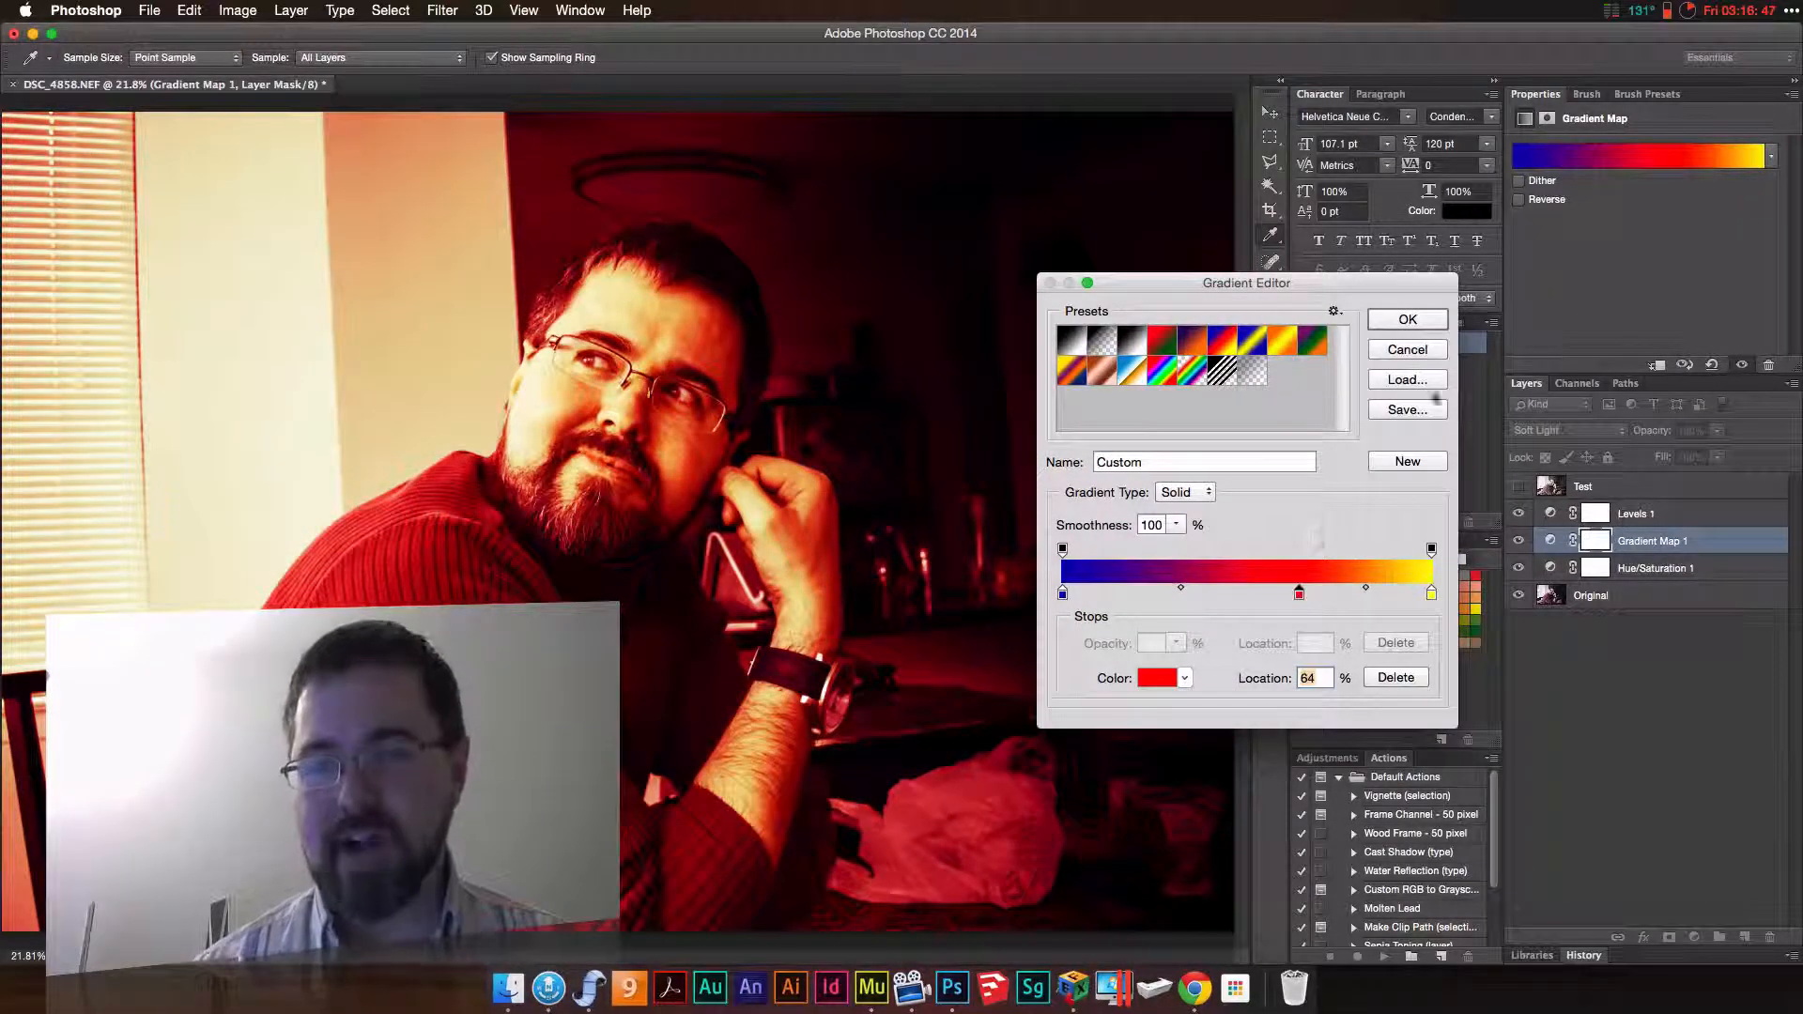
pyautogui.click(1419, 353)
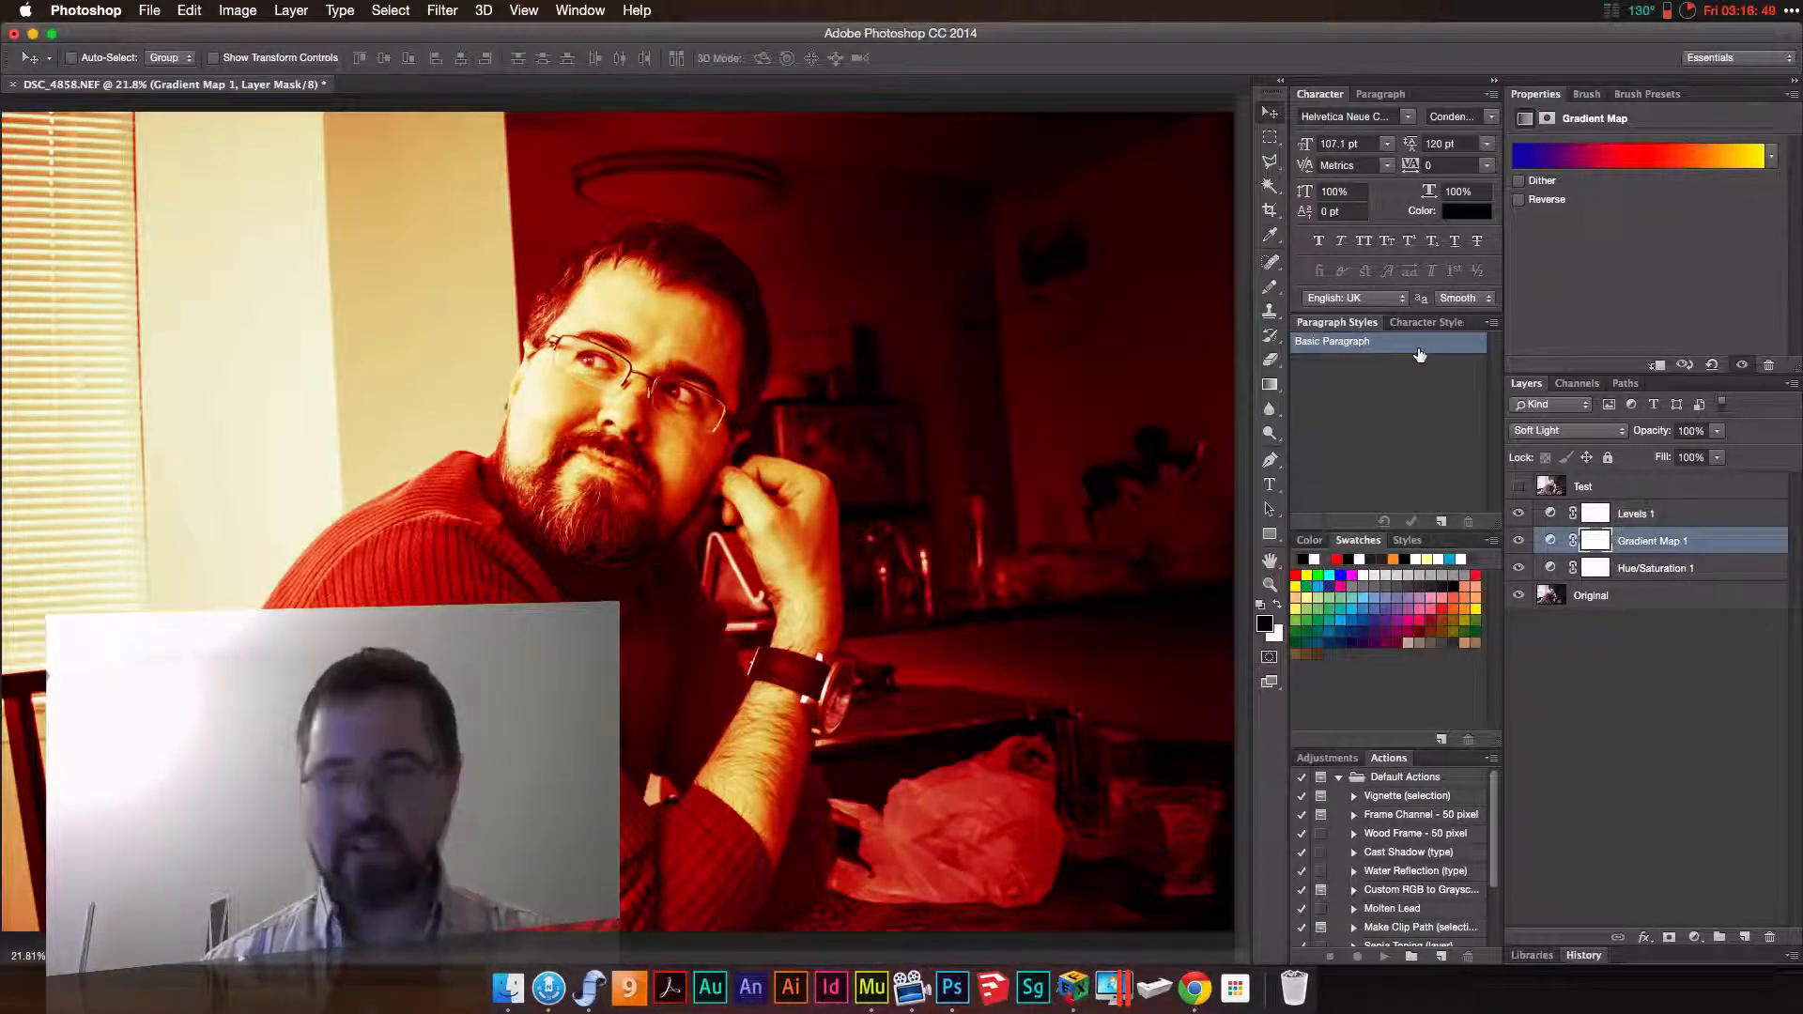
# - Examine the keyboard shortcuts assigned to the Layer commands for new adjustment layers, leaving the shortcut set unchanged
pyautogui.click(189, 10)
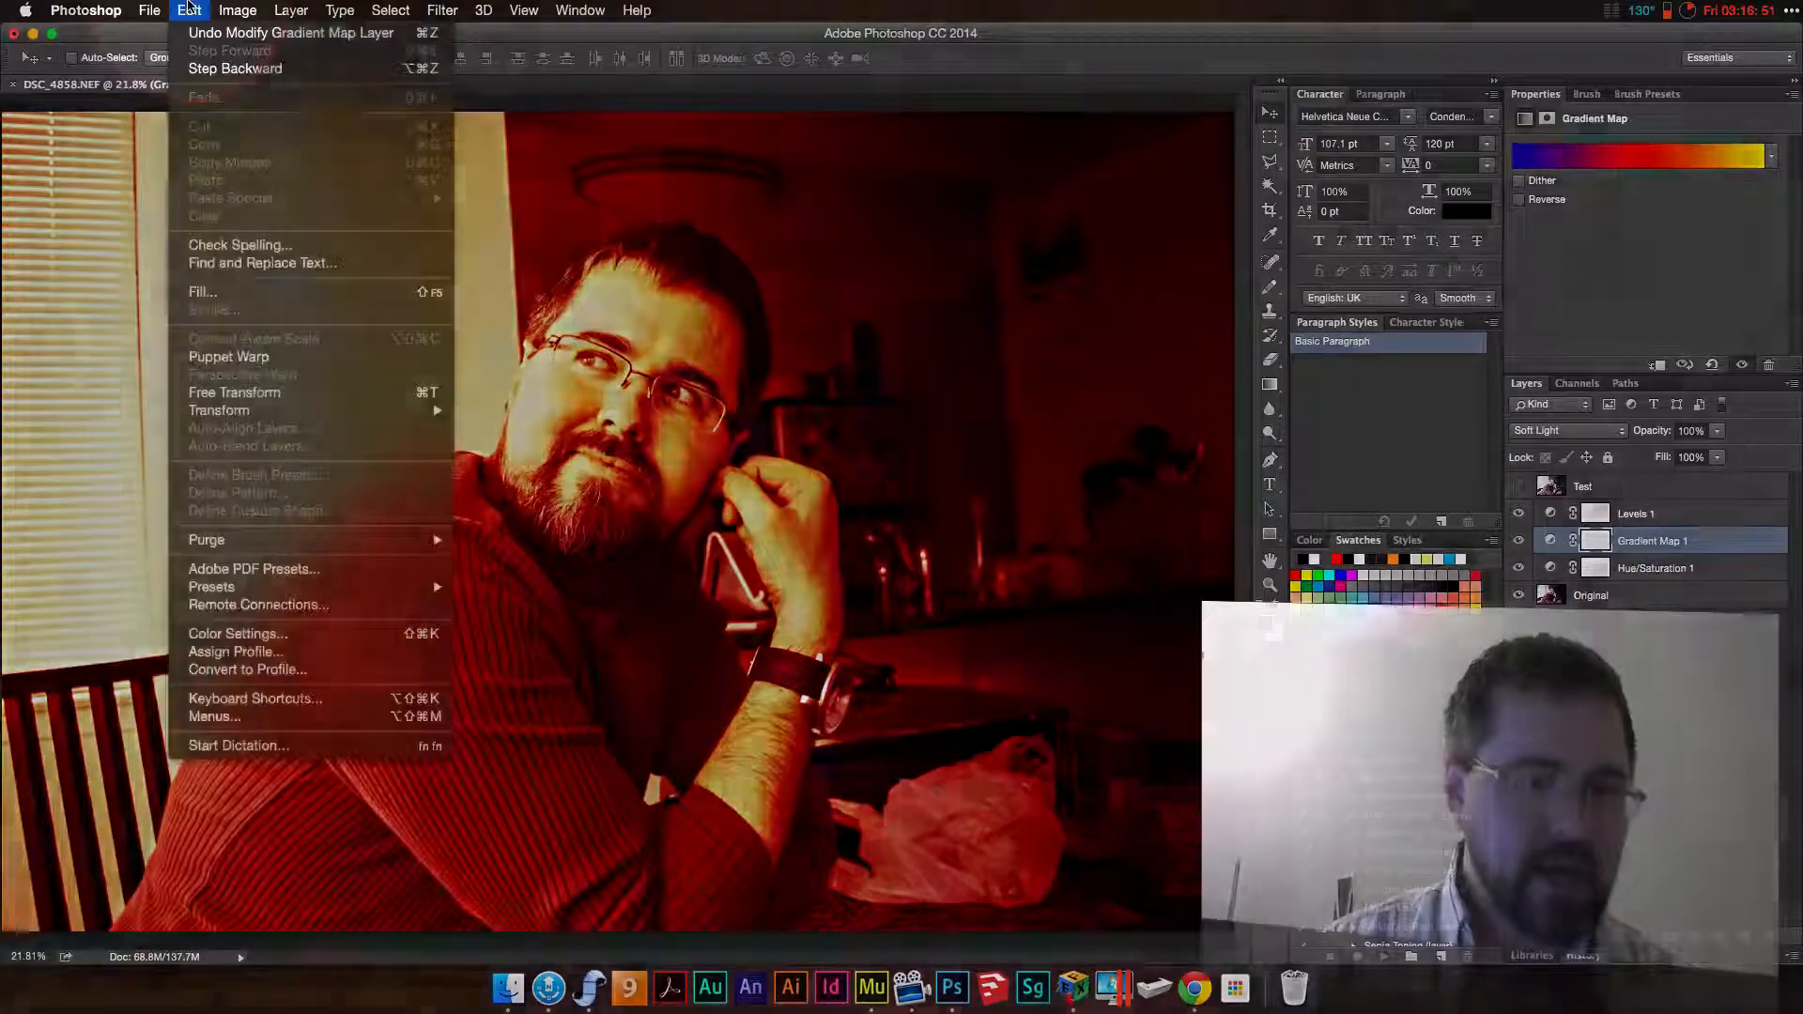
pyautogui.click(260, 706)
pyautogui.click(560, 344)
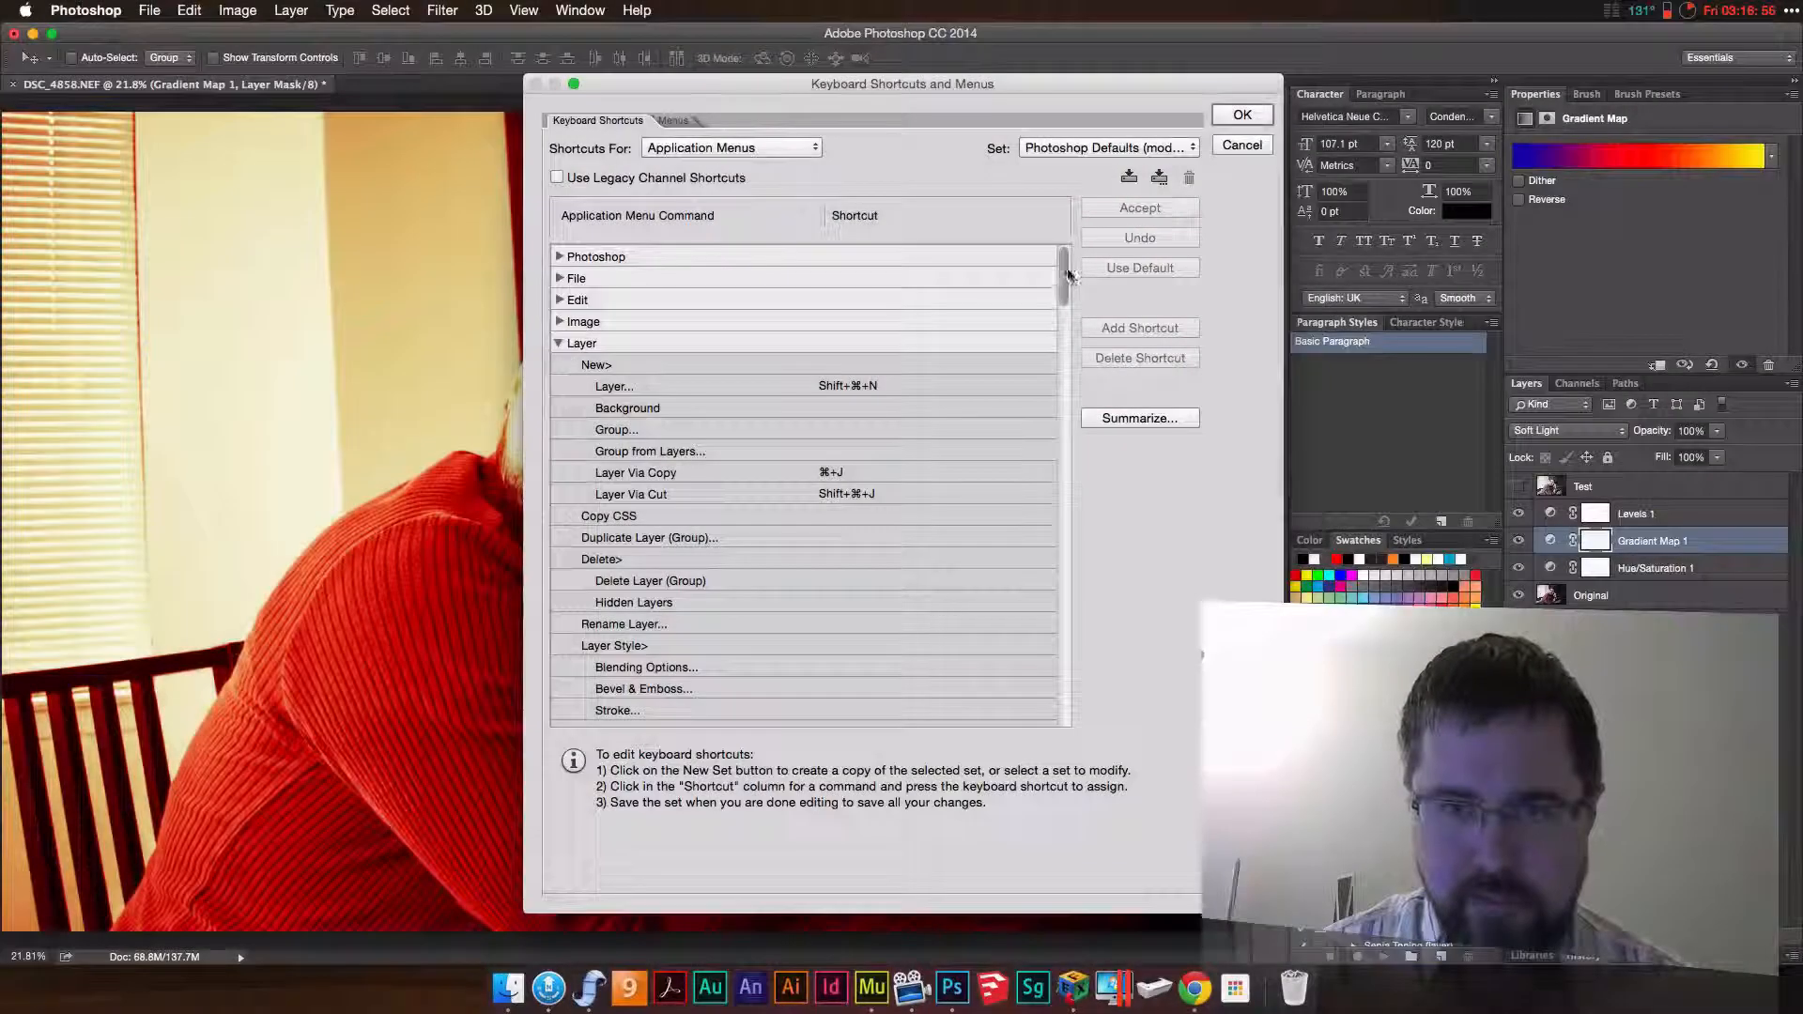
pyautogui.moveTo(1064, 277); pyautogui.dragTo(1061, 385)
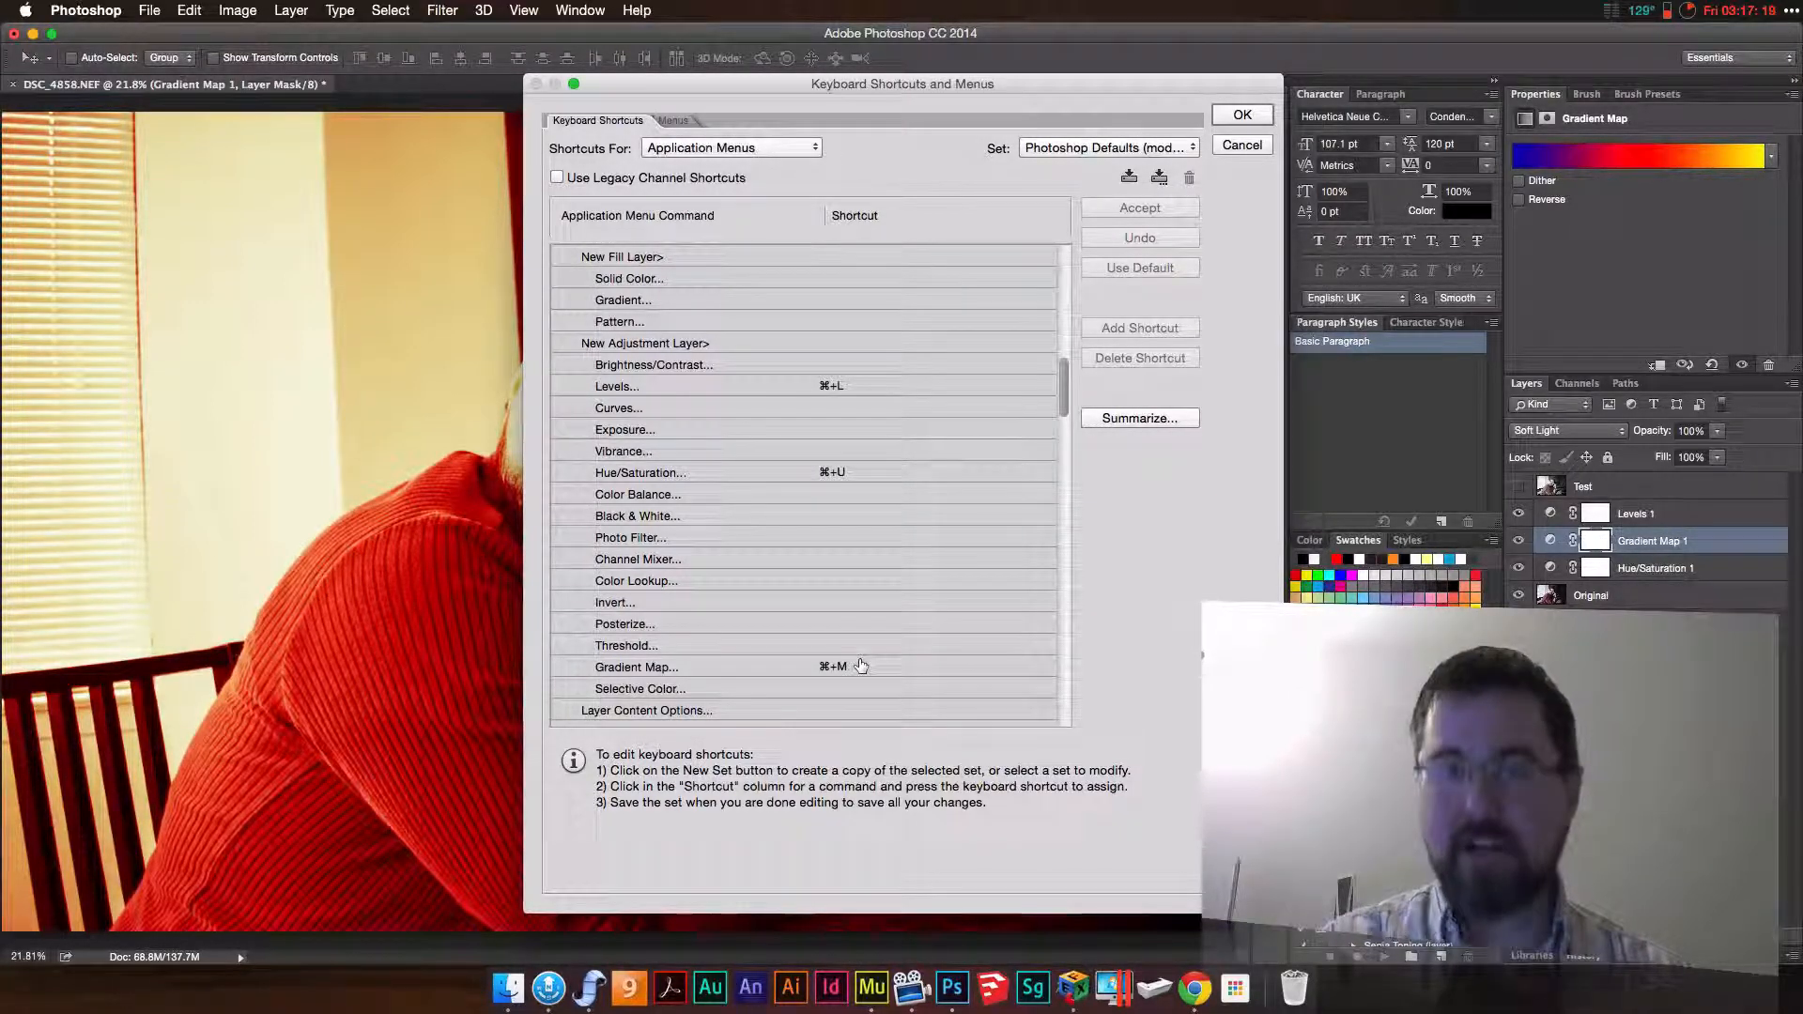
pyautogui.click(1244, 146)
# - Hide the Levels, Gradient Map and Hue/Saturation adjustment layers and show the Test layer as the active layer
pyautogui.moveTo(1519, 514); pyautogui.dragTo(1519, 574)
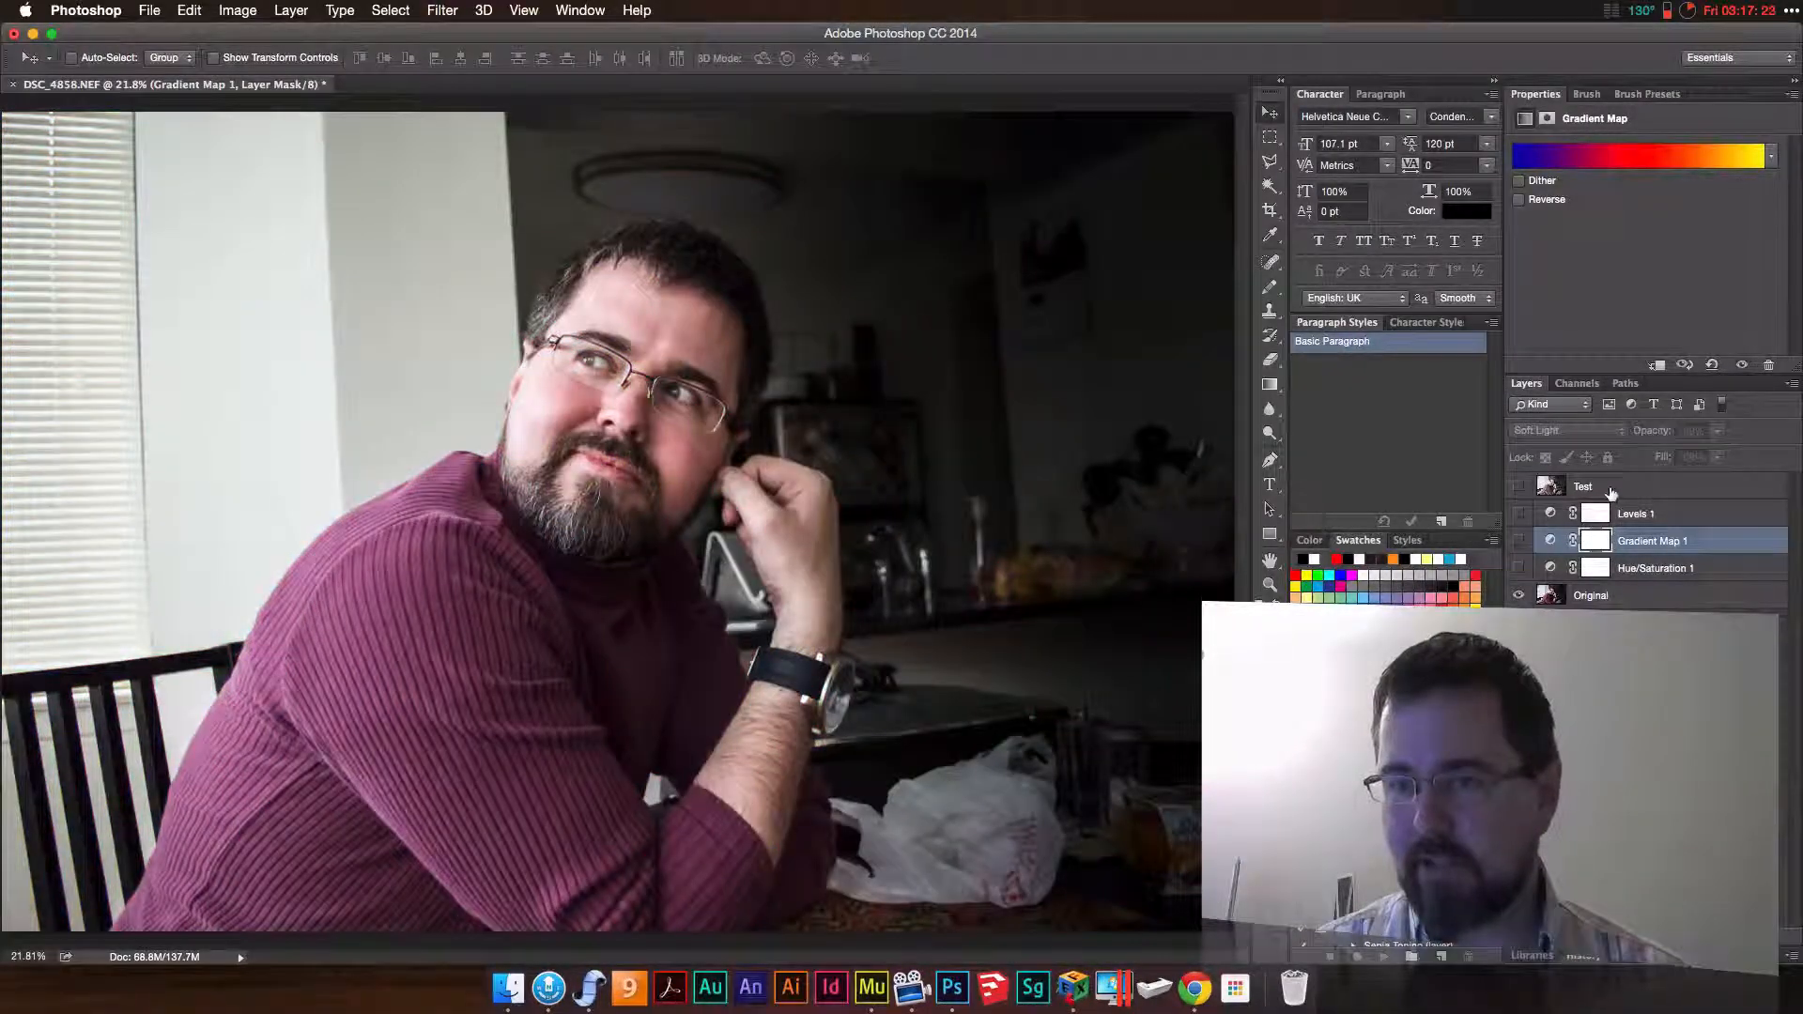
pyautogui.click(1591, 482)
pyautogui.click(1519, 485)
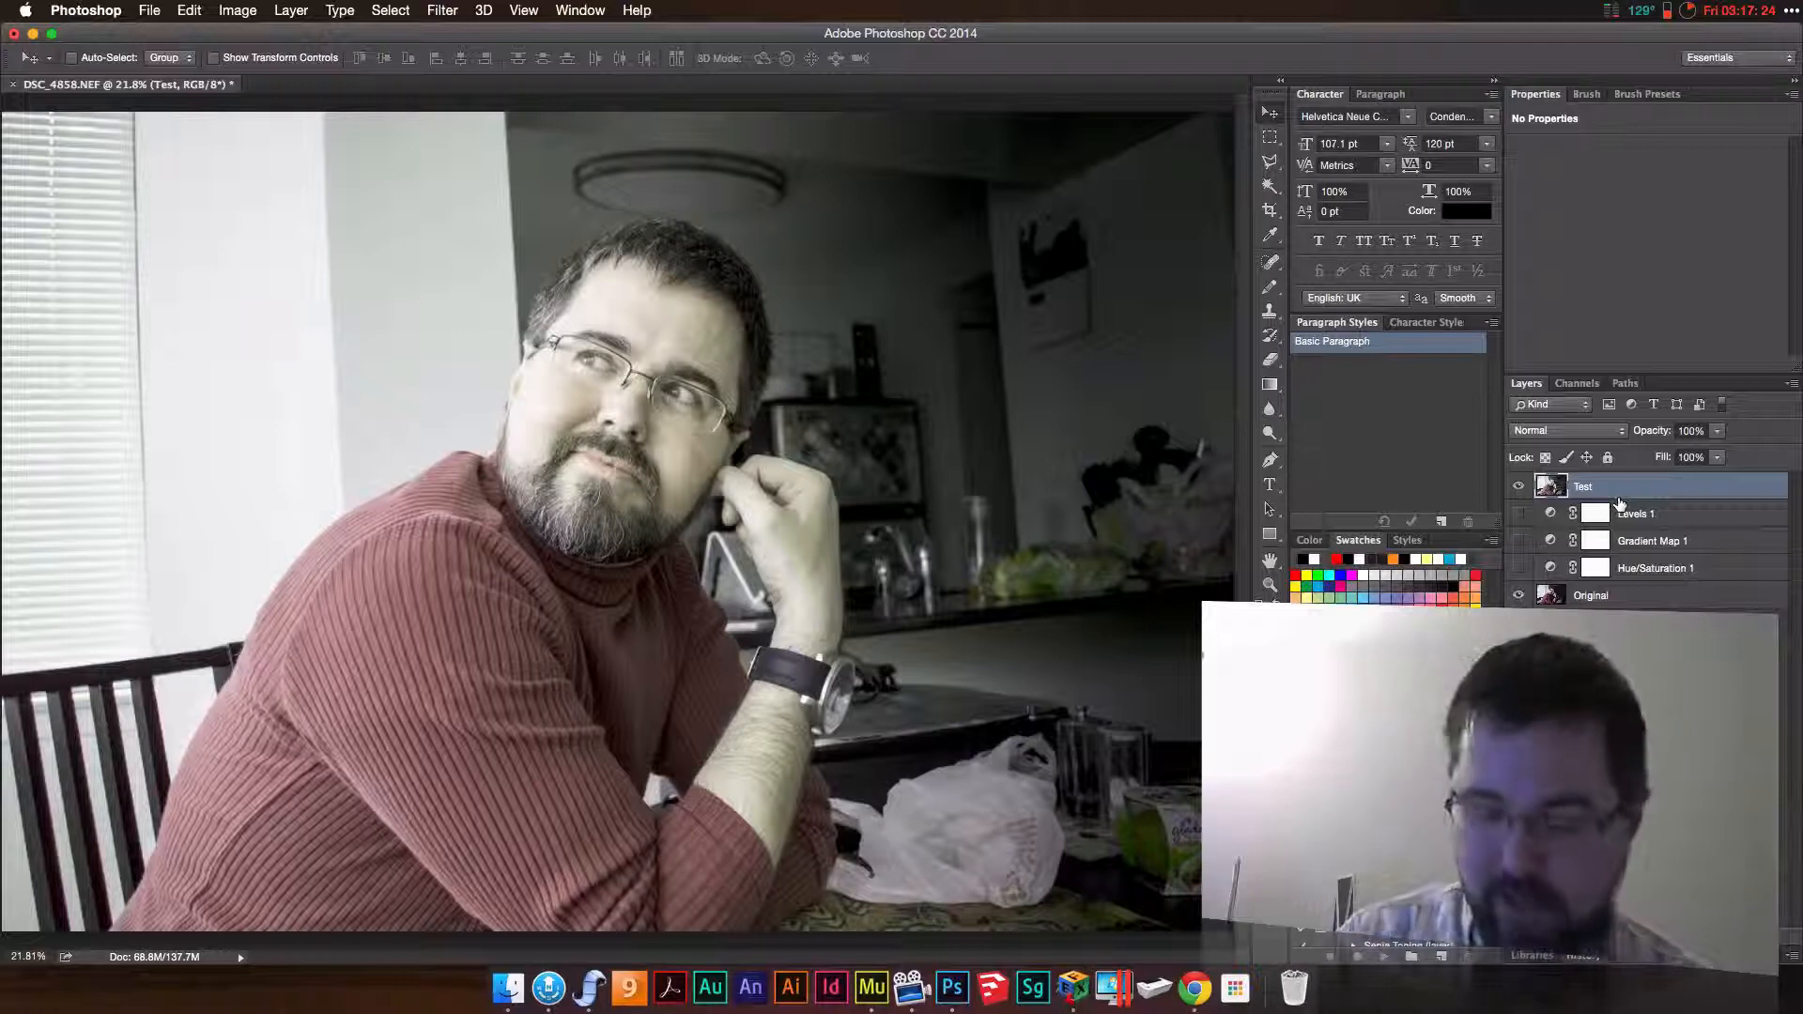
# - Add a second Levels adjustment layer above the Test layer and set its midtone to 0.51
pyautogui.press('super+l')
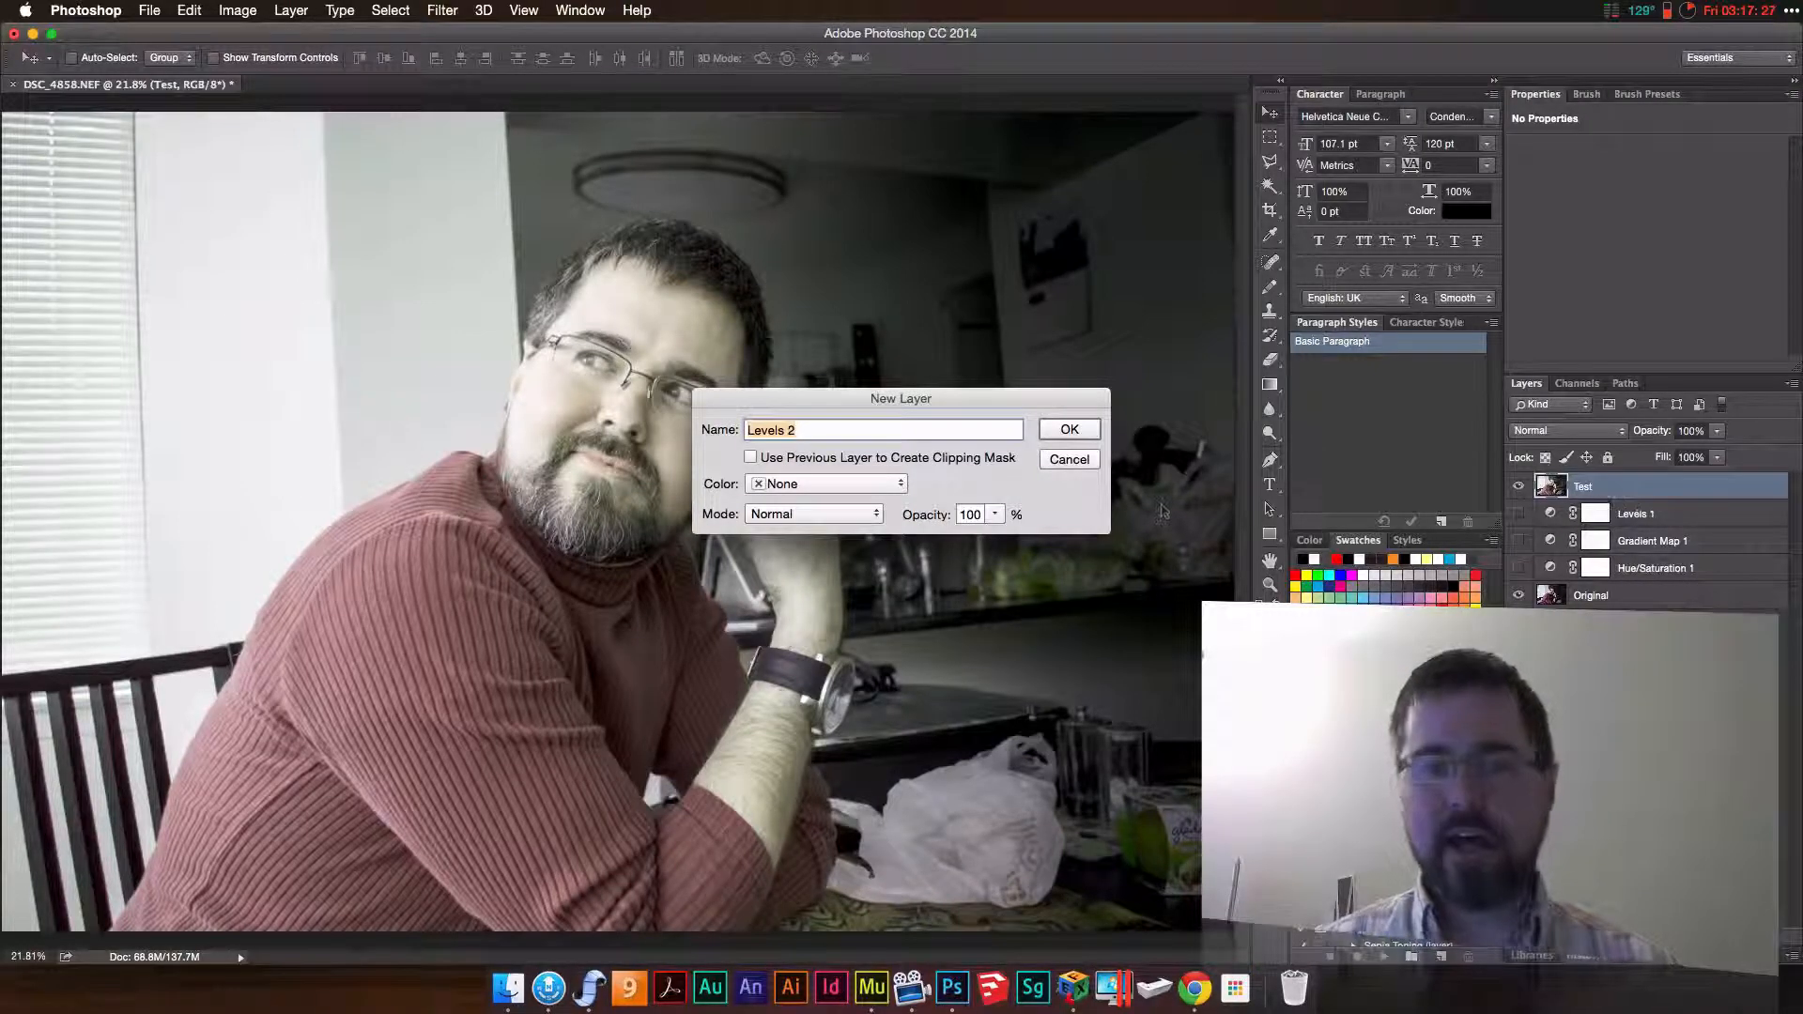
pyautogui.click(1069, 430)
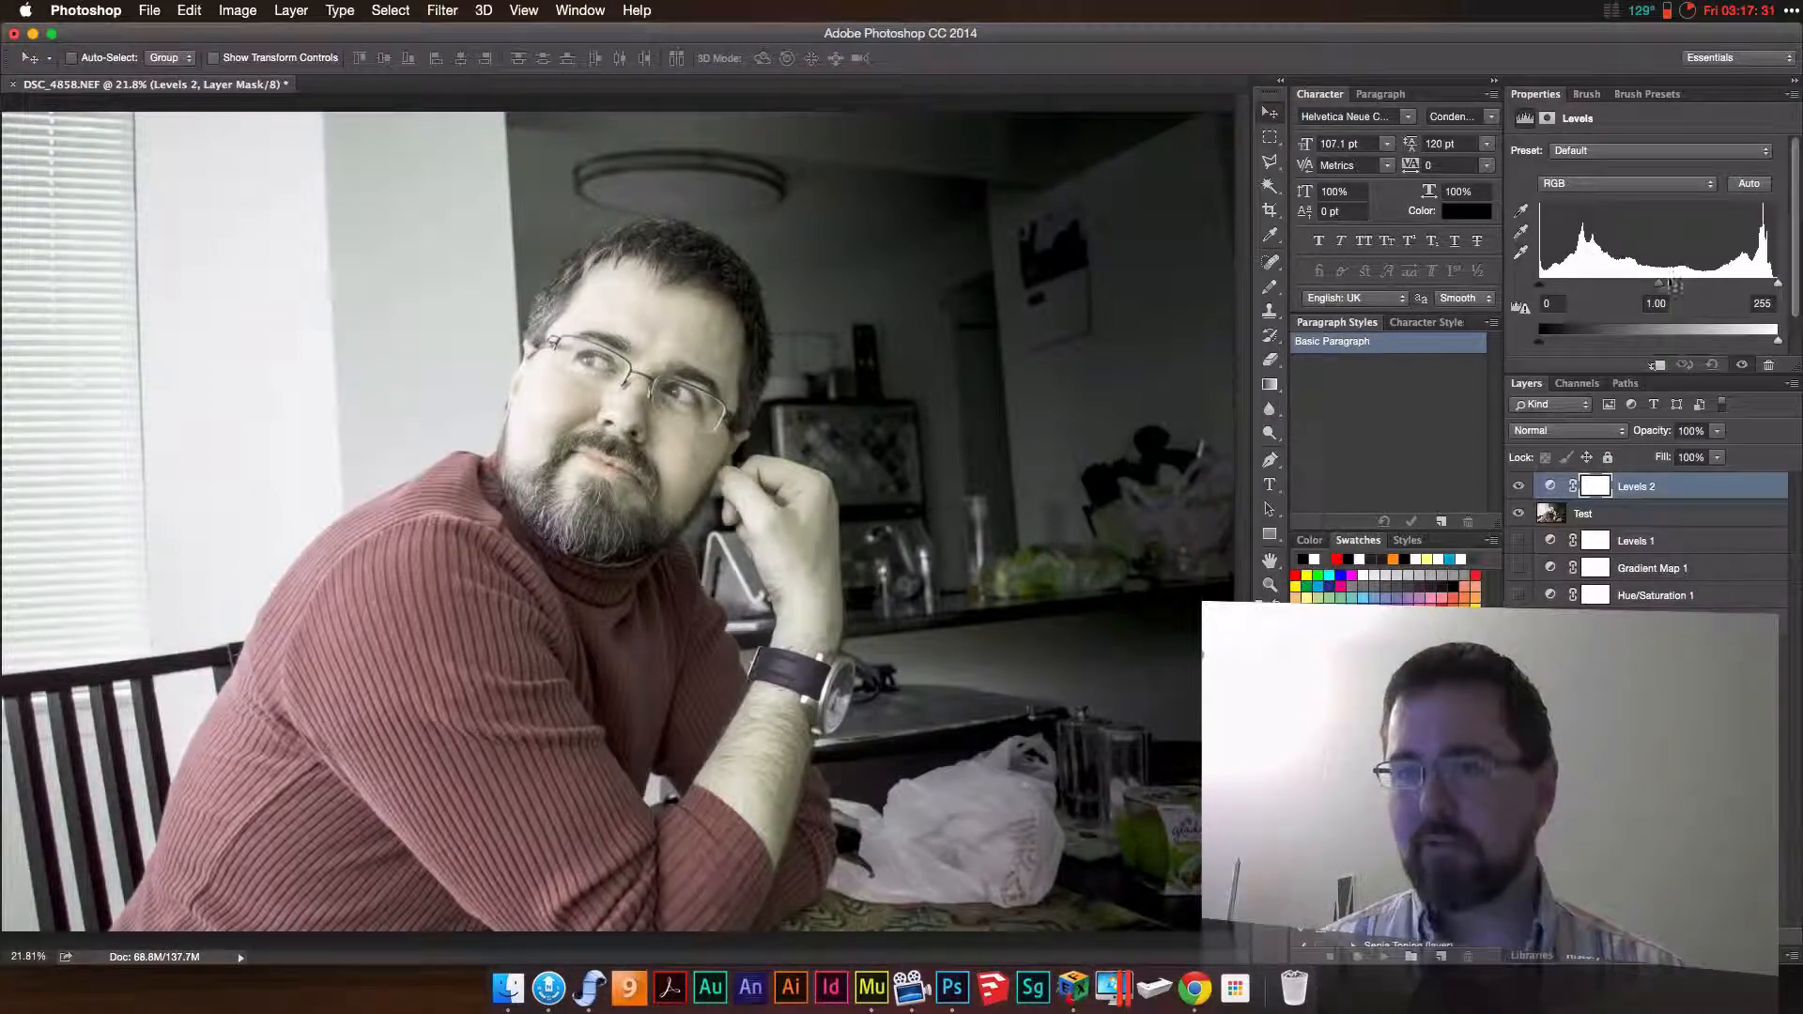
pyautogui.moveTo(1658, 283); pyautogui.dragTo(1707, 287)
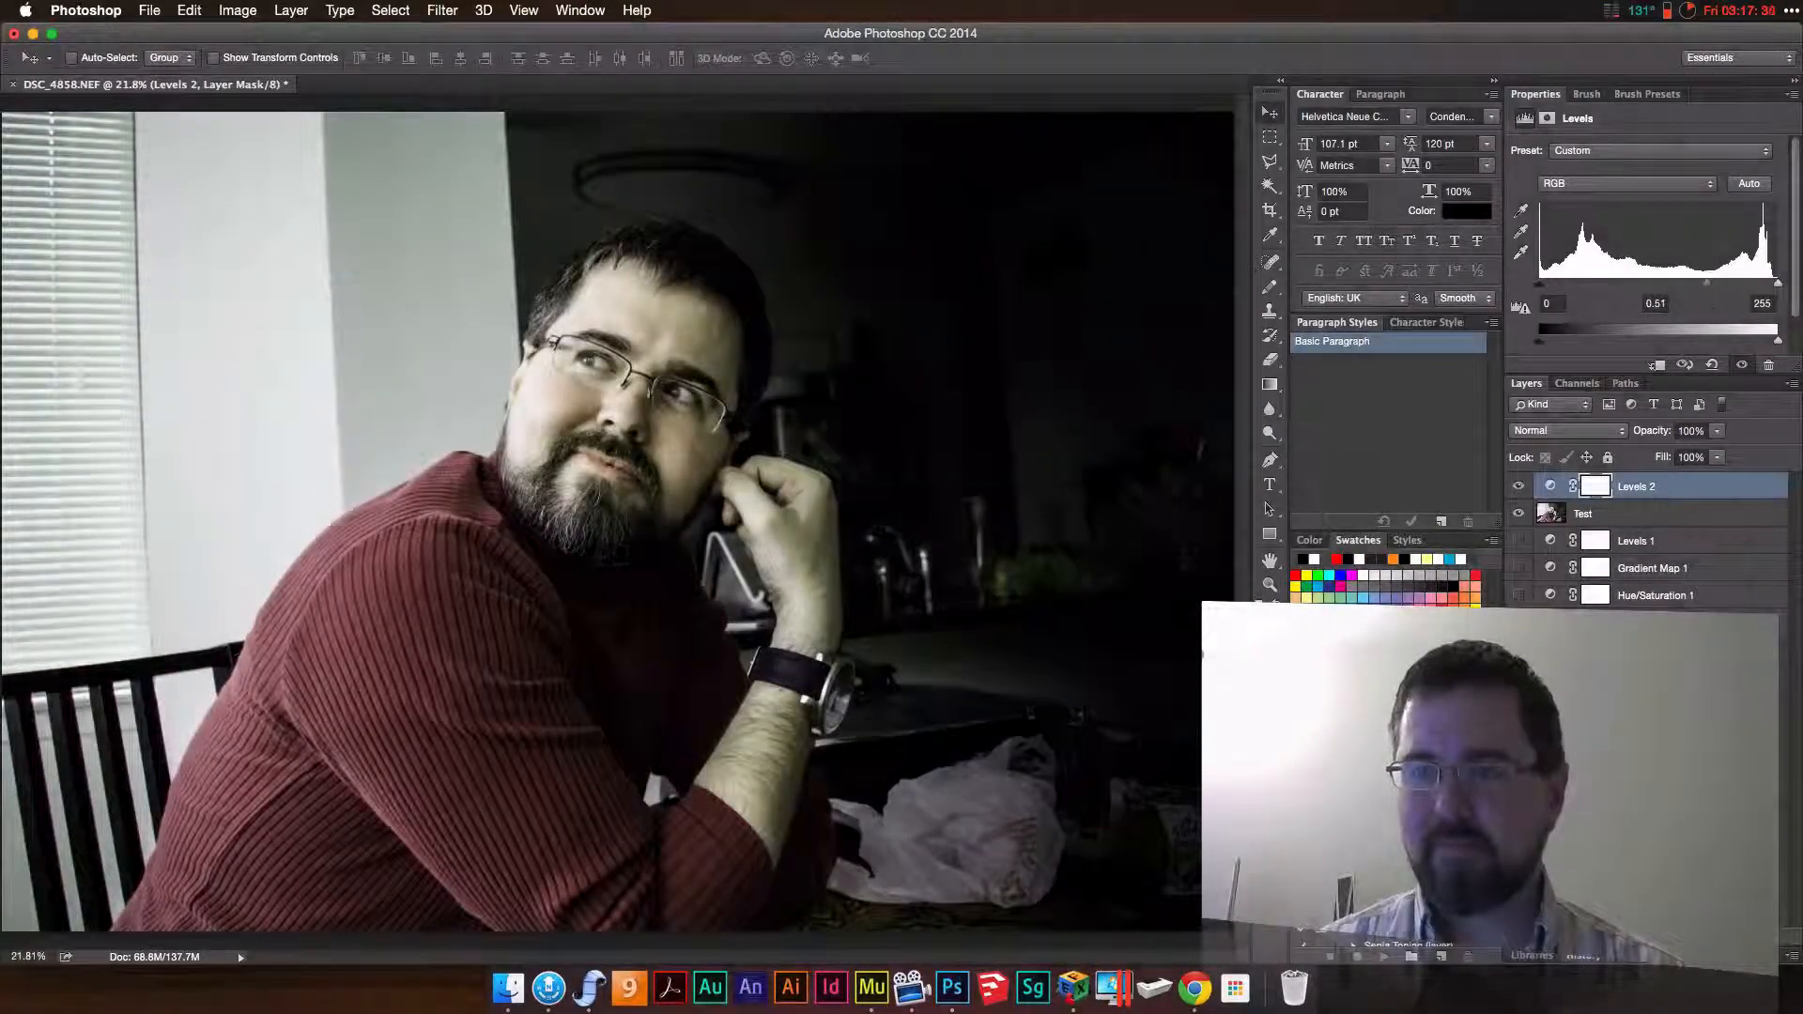
pyautogui.click(1639, 751)
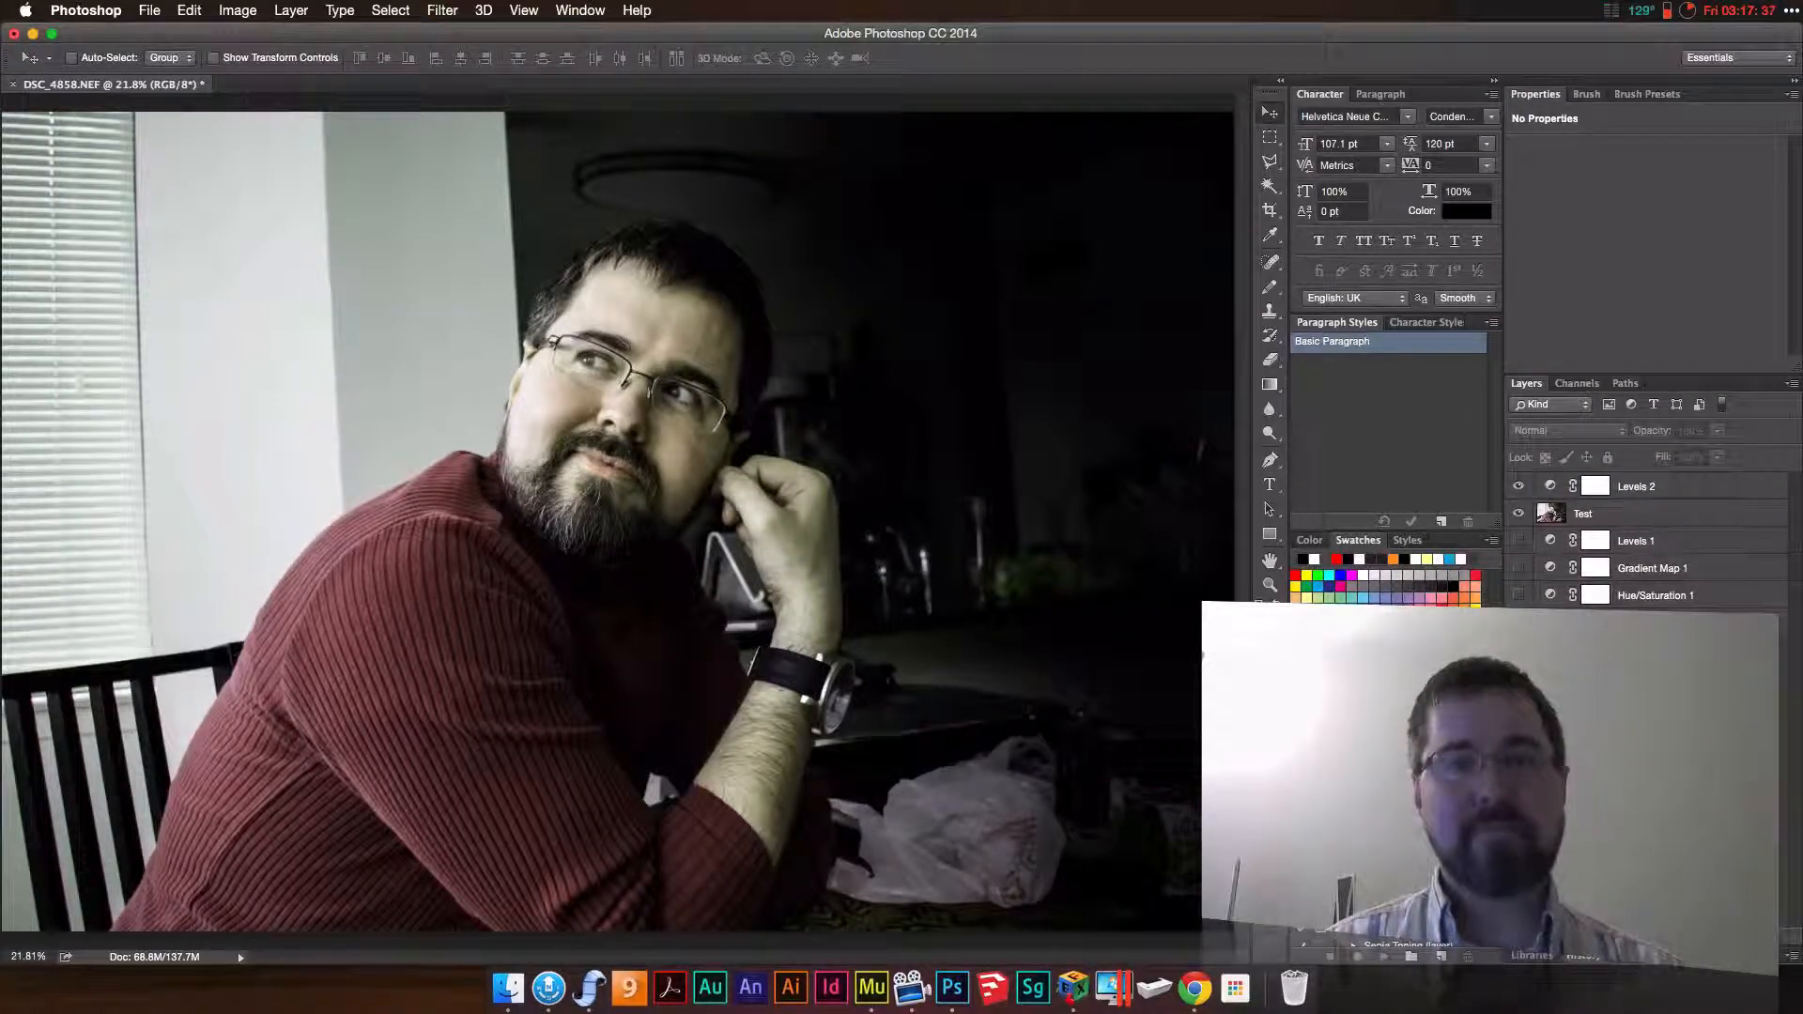